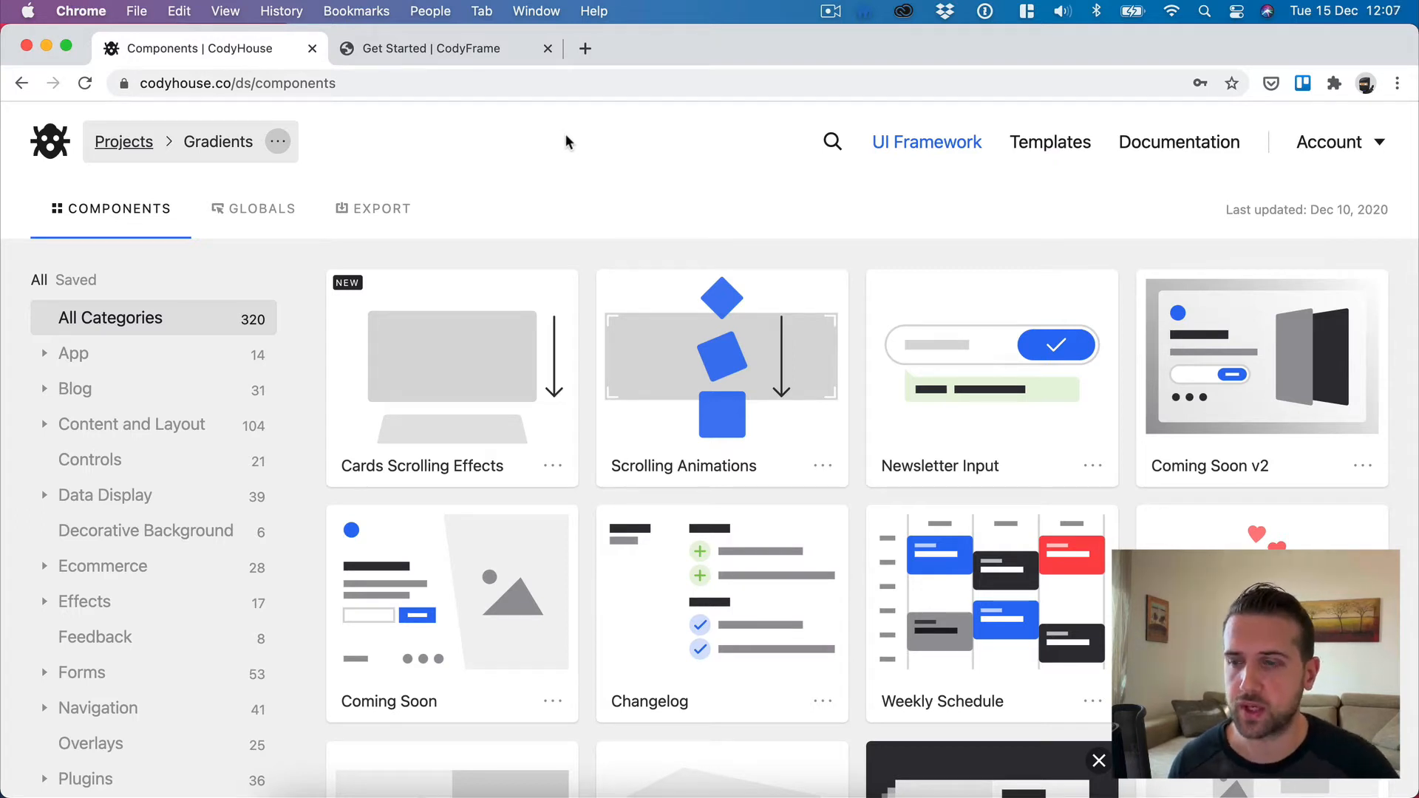
# In the global Colors editor, delete the existing --gradient-primary and add a new gradient to the Gradients group
pyautogui.click(247, 215)
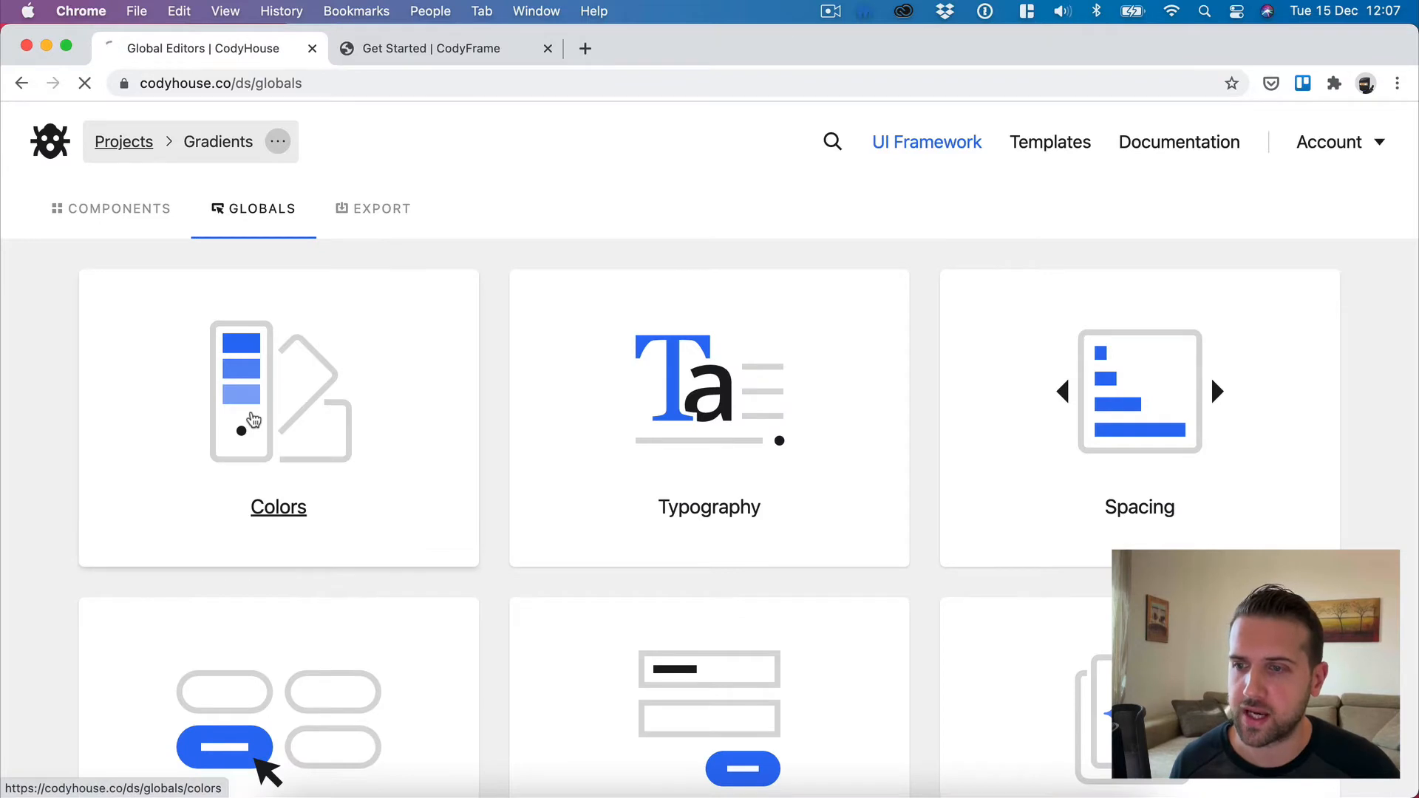
pyautogui.click(252, 420)
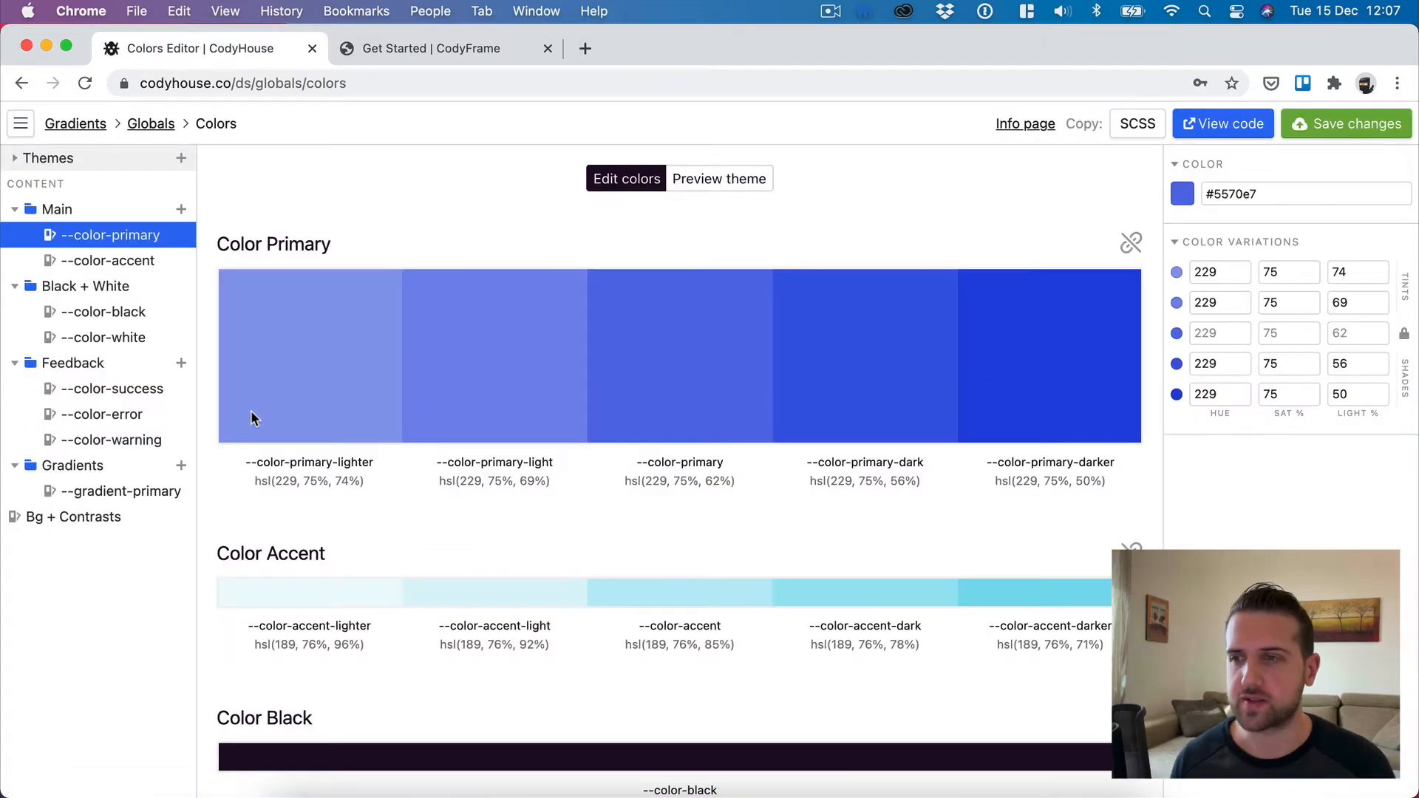
pyautogui.click(96, 494)
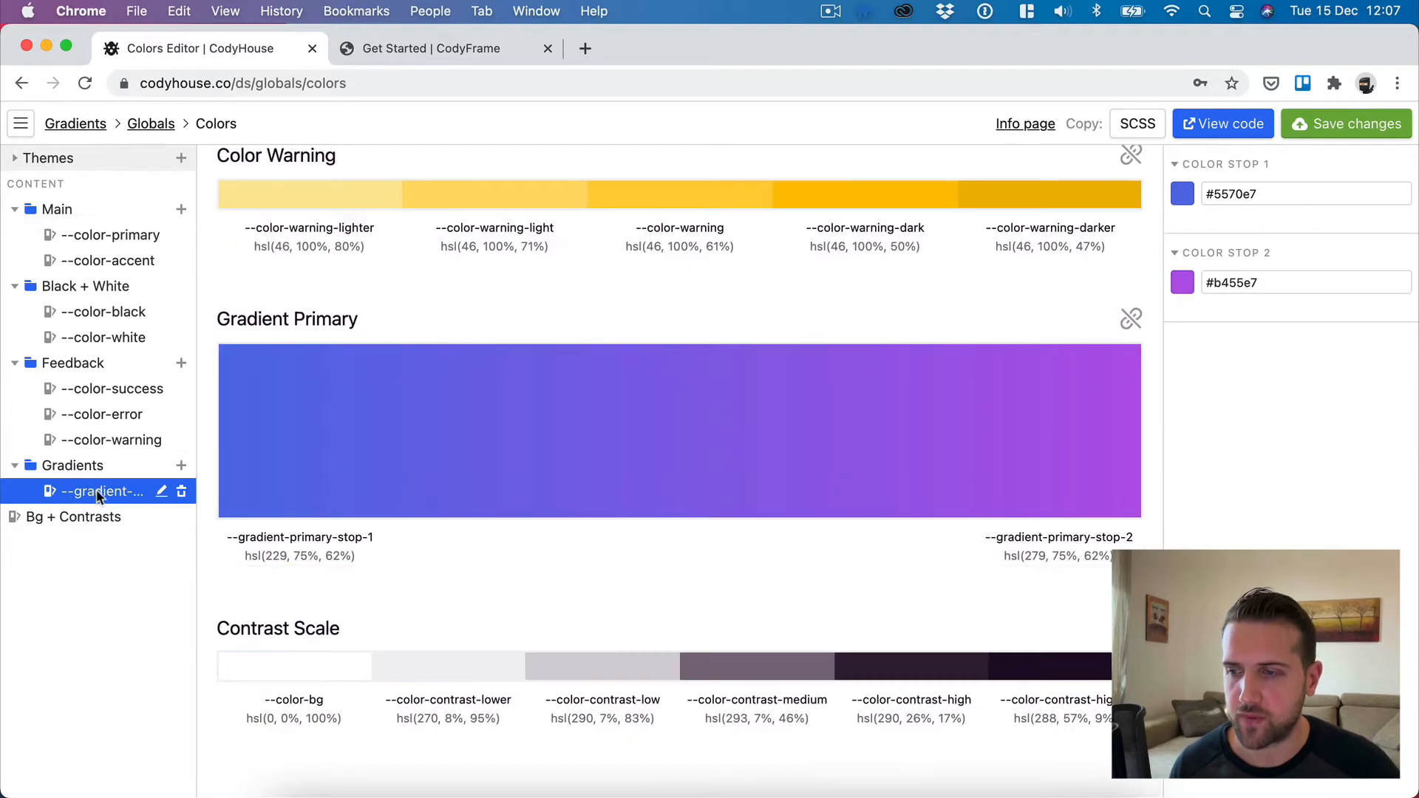
pyautogui.click(180, 493)
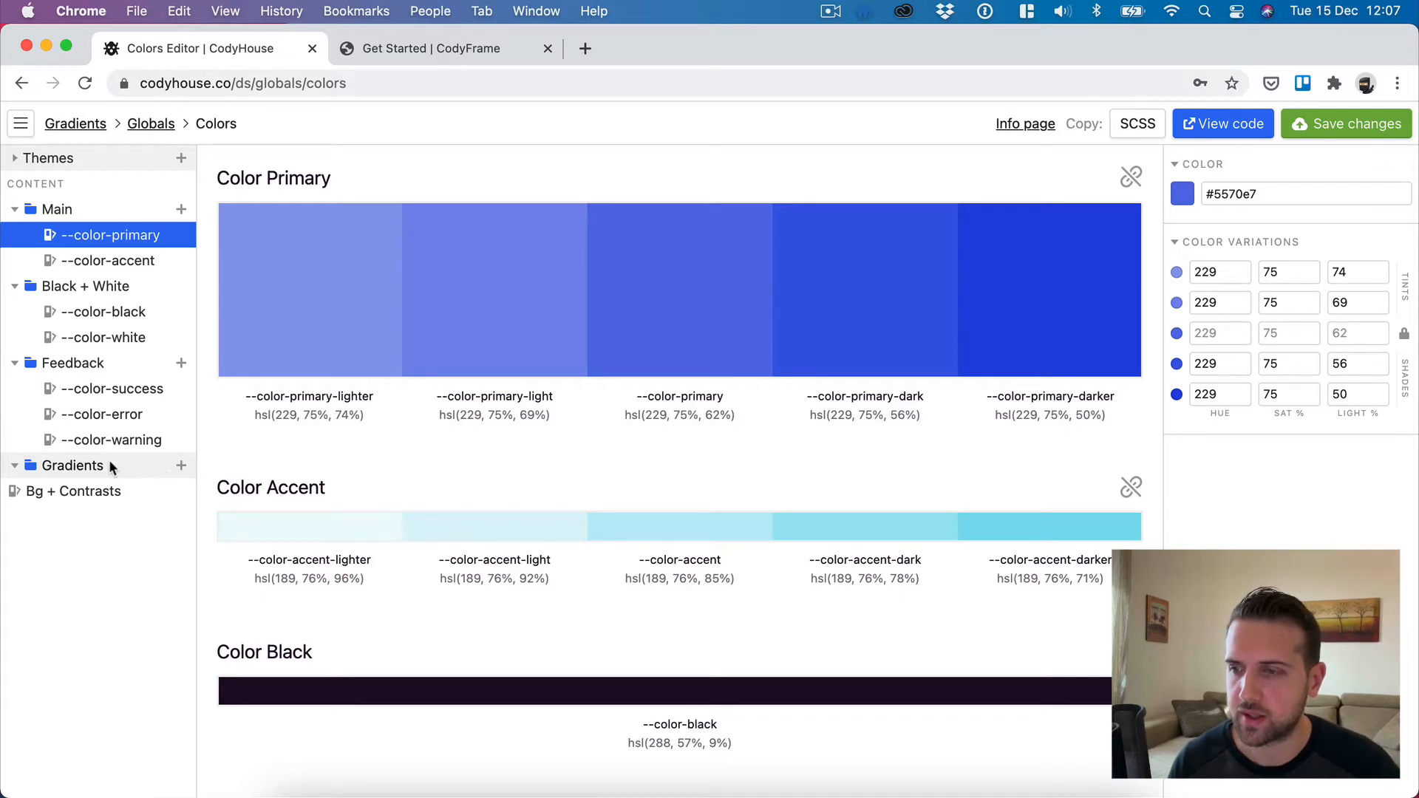
pyautogui.click(181, 466)
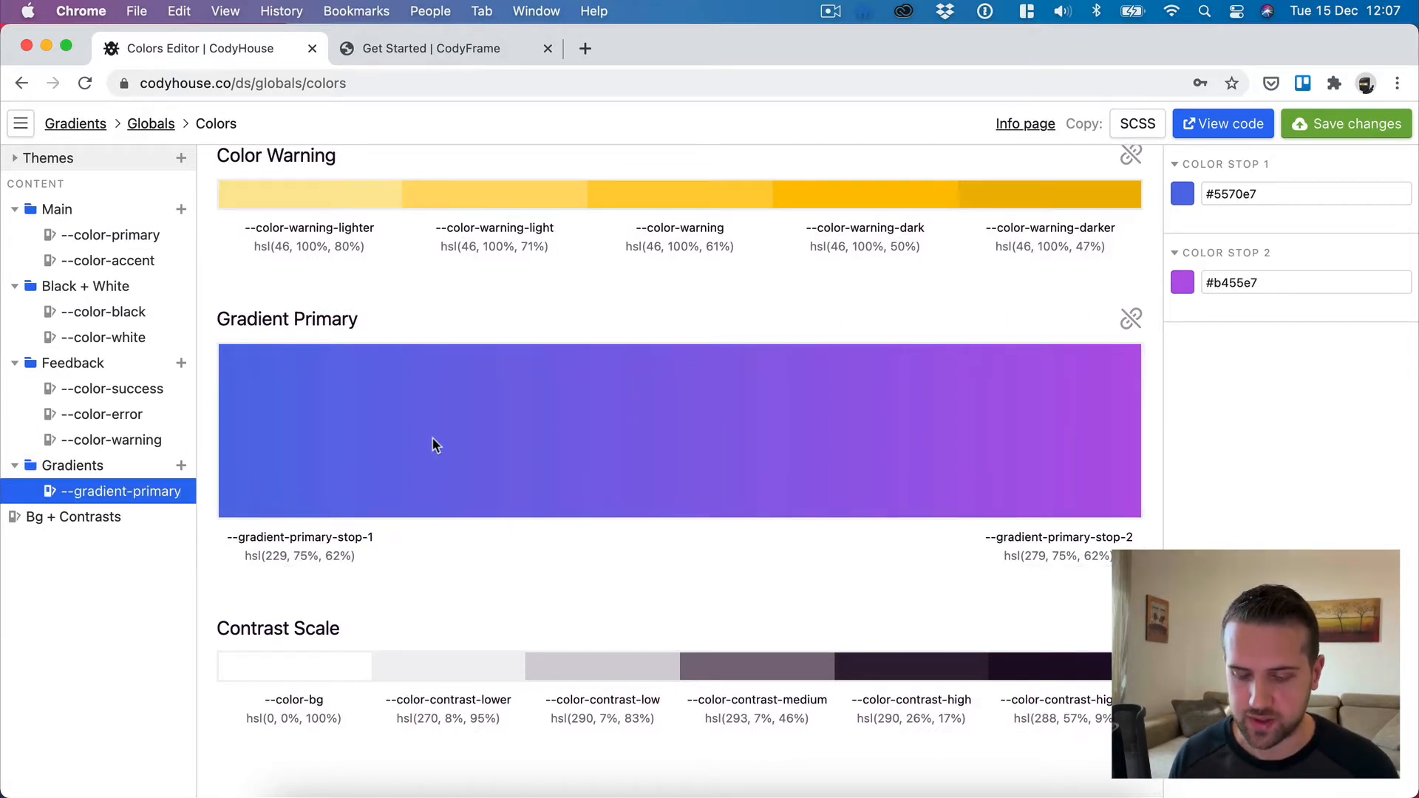
# Compare the variations of --color-primary with the two color stops of --gradient-primary
pyautogui.scroll(10, 458, 436)
pyautogui.click(591, 281)
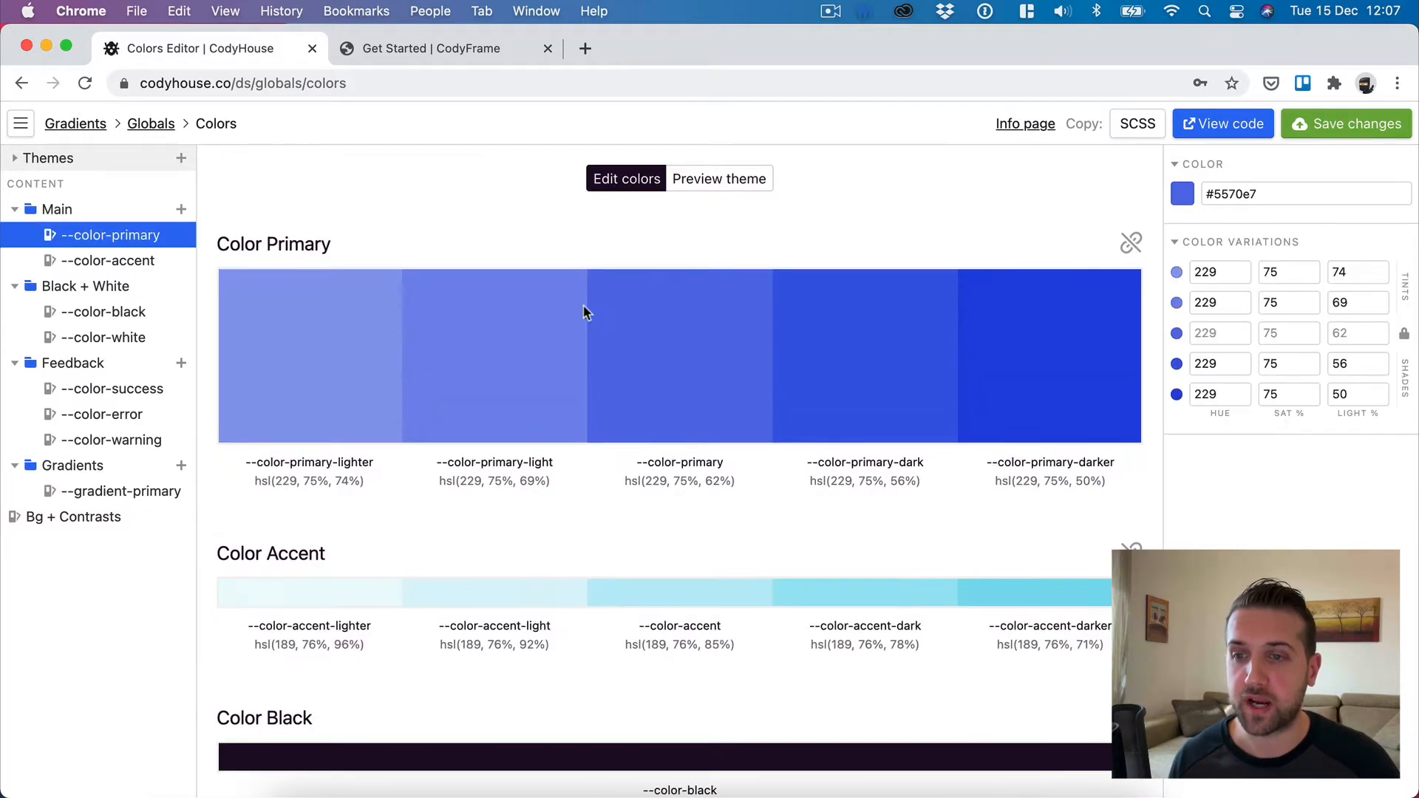
pyautogui.scroll(-3, 588, 326)
pyautogui.scroll(-10, 588, 327)
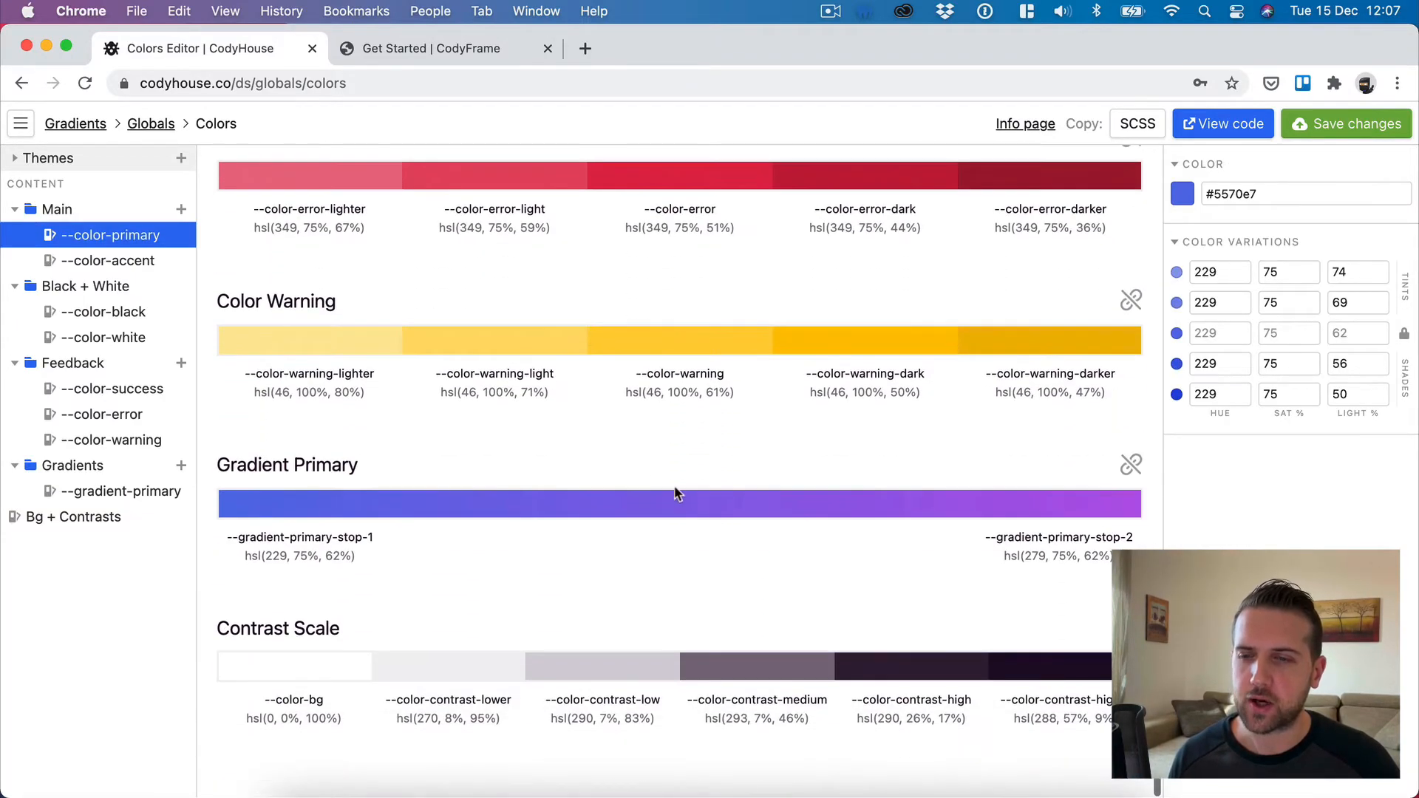
pyautogui.click(686, 504)
pyautogui.scroll(-1, 688, 501)
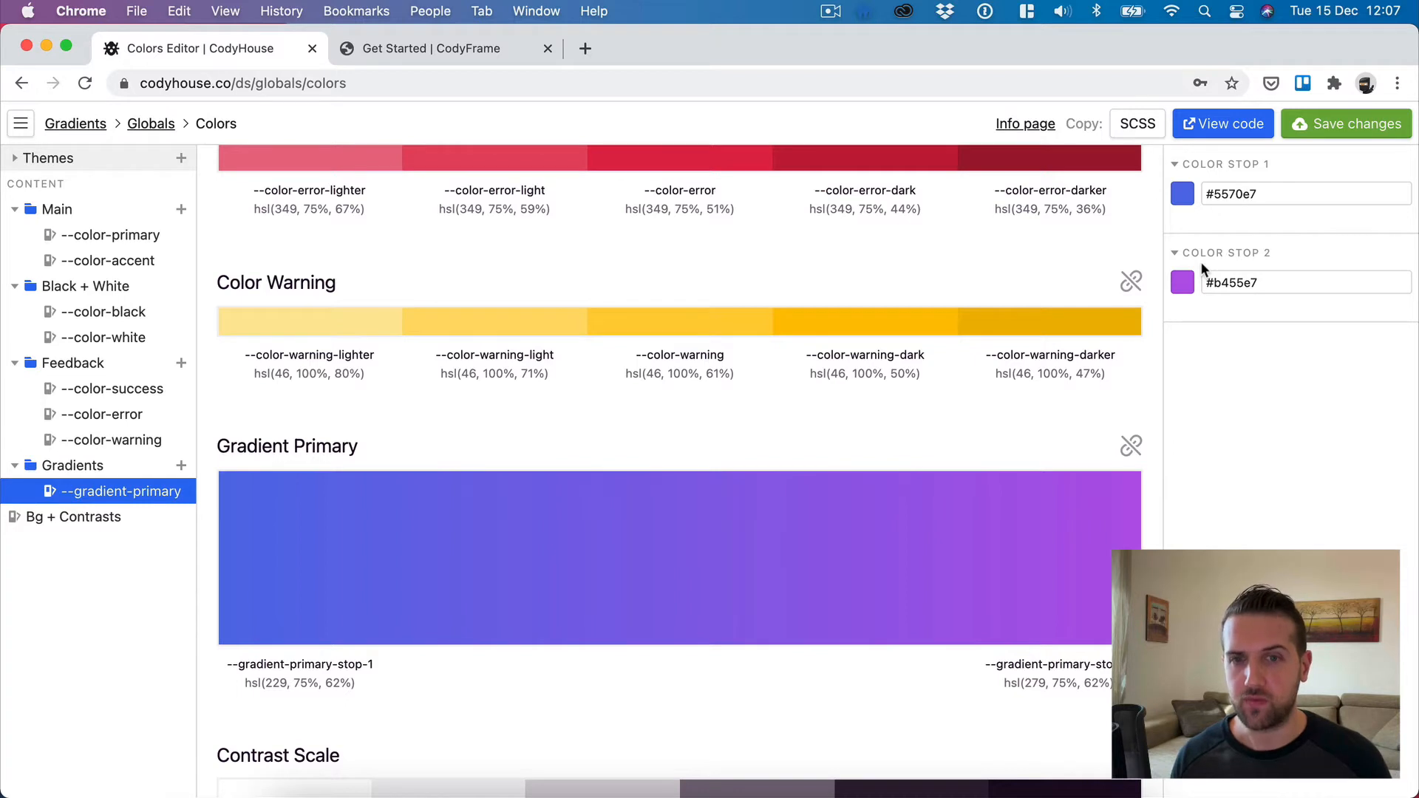
# Copy the primary gradient's first color stop value into color stop 2, making it #5570e7
pyautogui.doubleClick(1227, 191)
pyautogui.press('super+c')
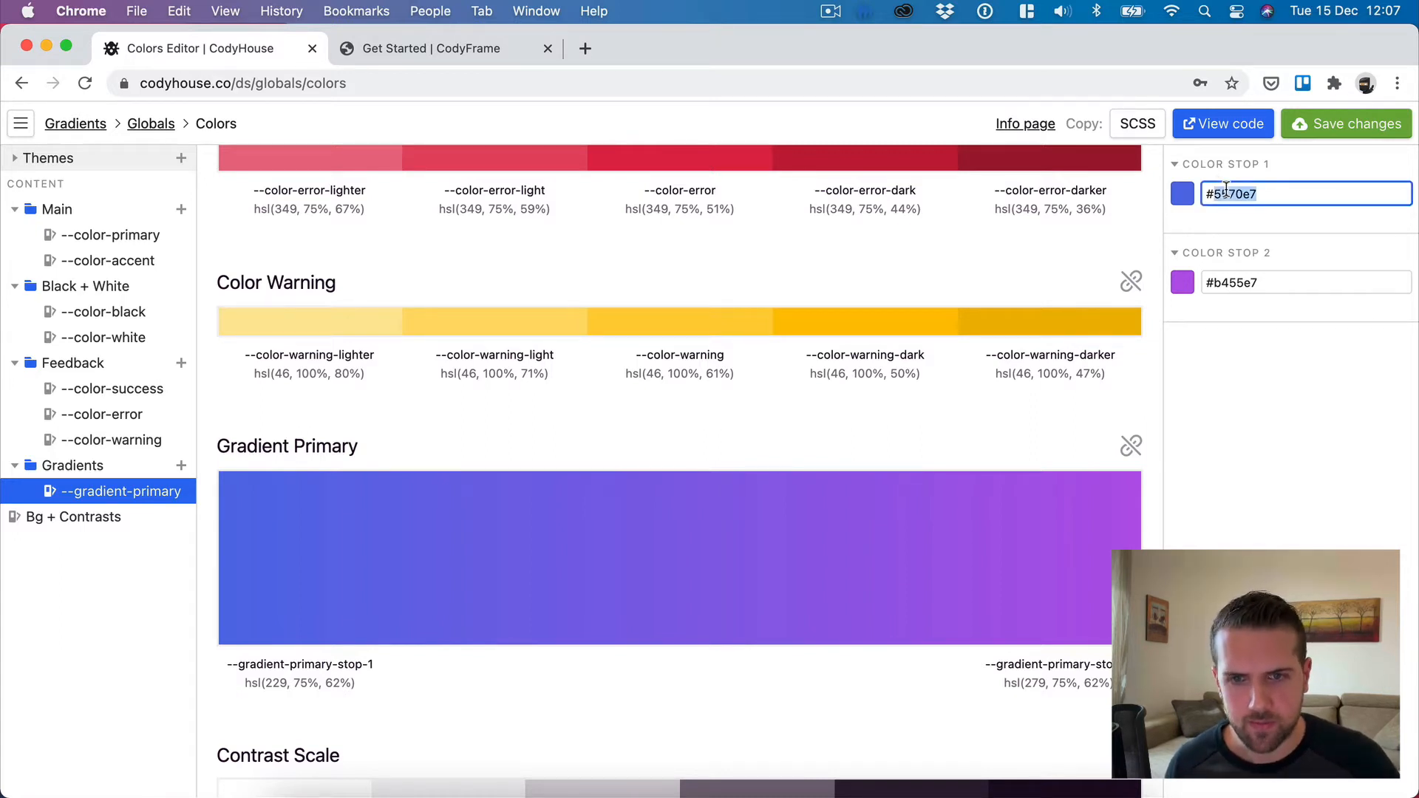
pyautogui.doubleClick(1240, 283)
pyautogui.press('super+v')
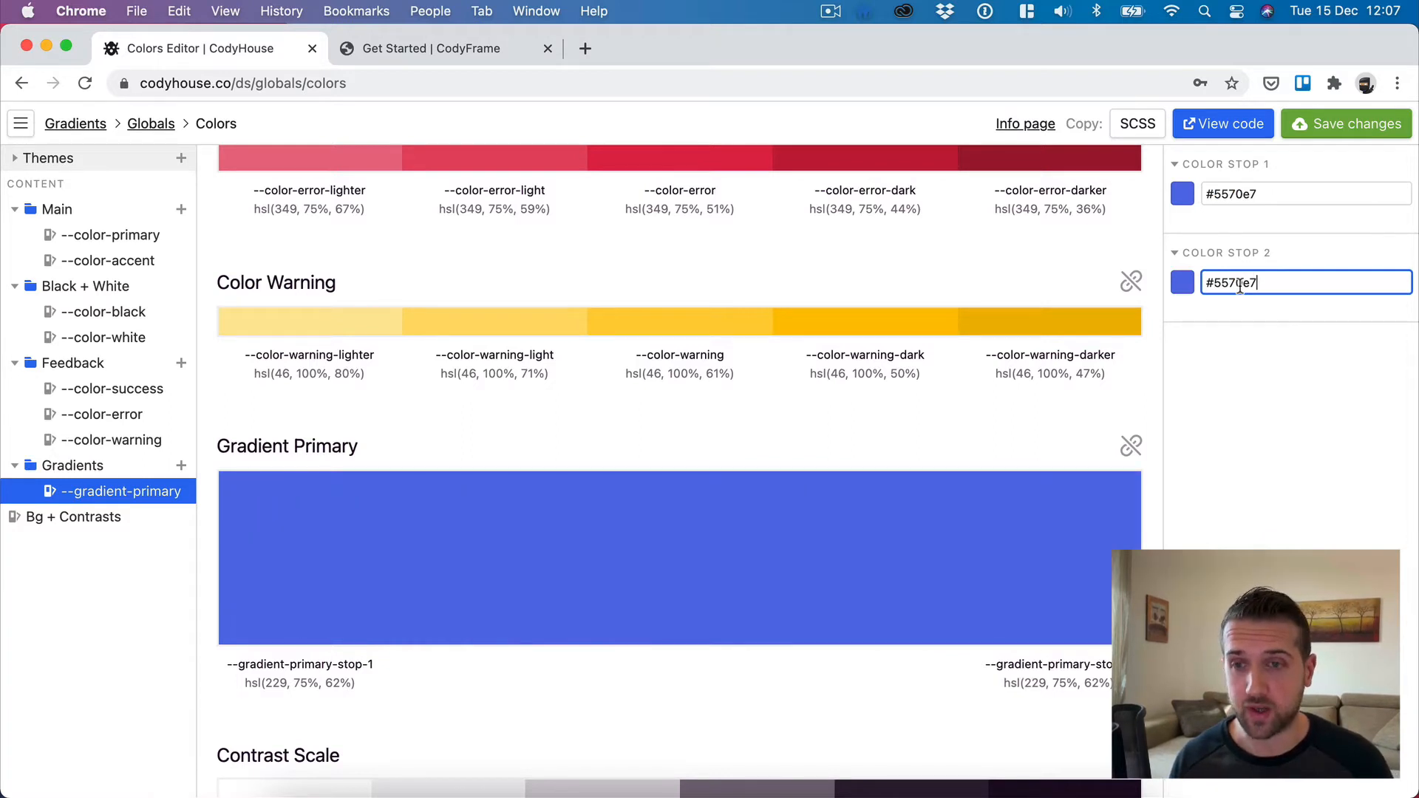
# Switch the color picker of color stop 2 to HSL and shift its hue to 273, finishing at 187
pyautogui.click(1178, 286)
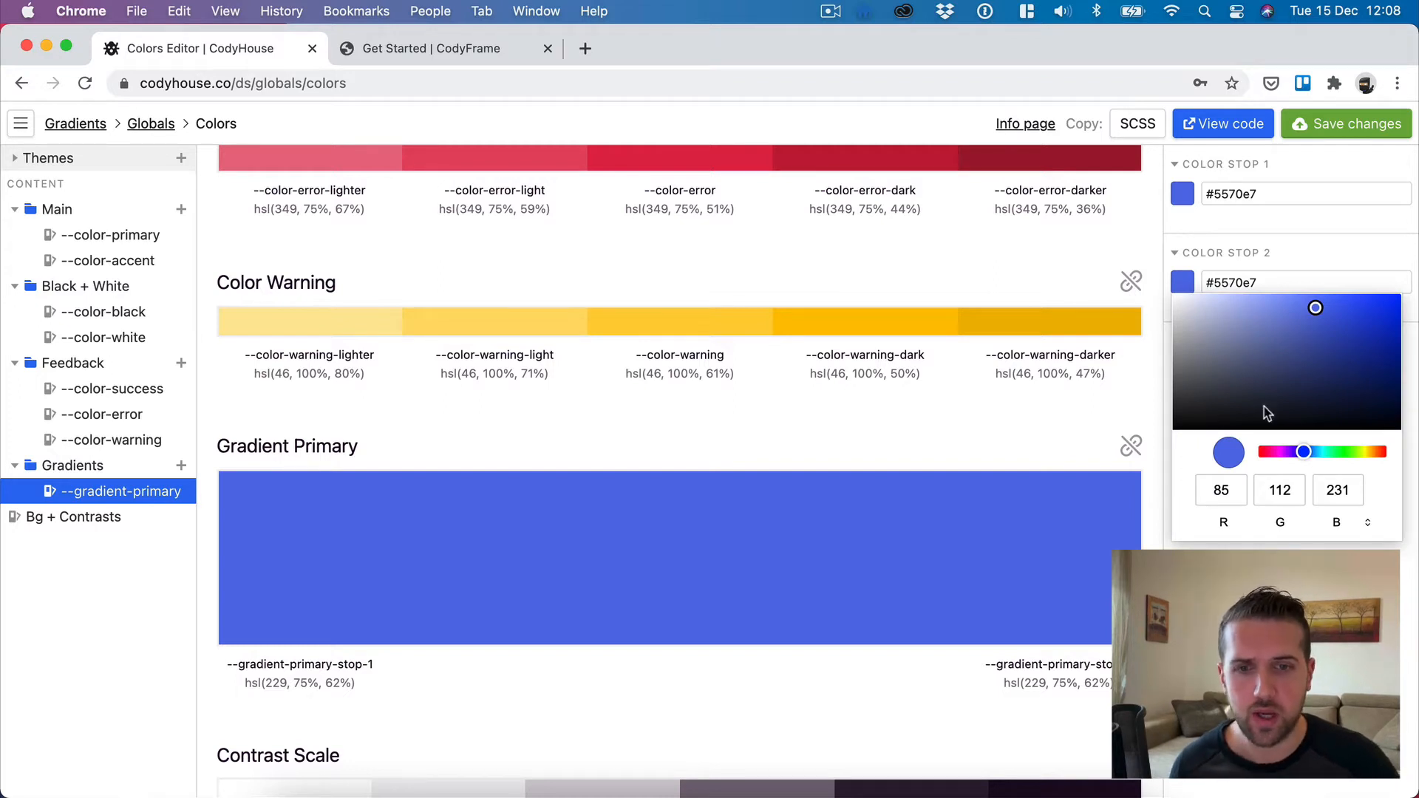
pyautogui.click(1280, 523)
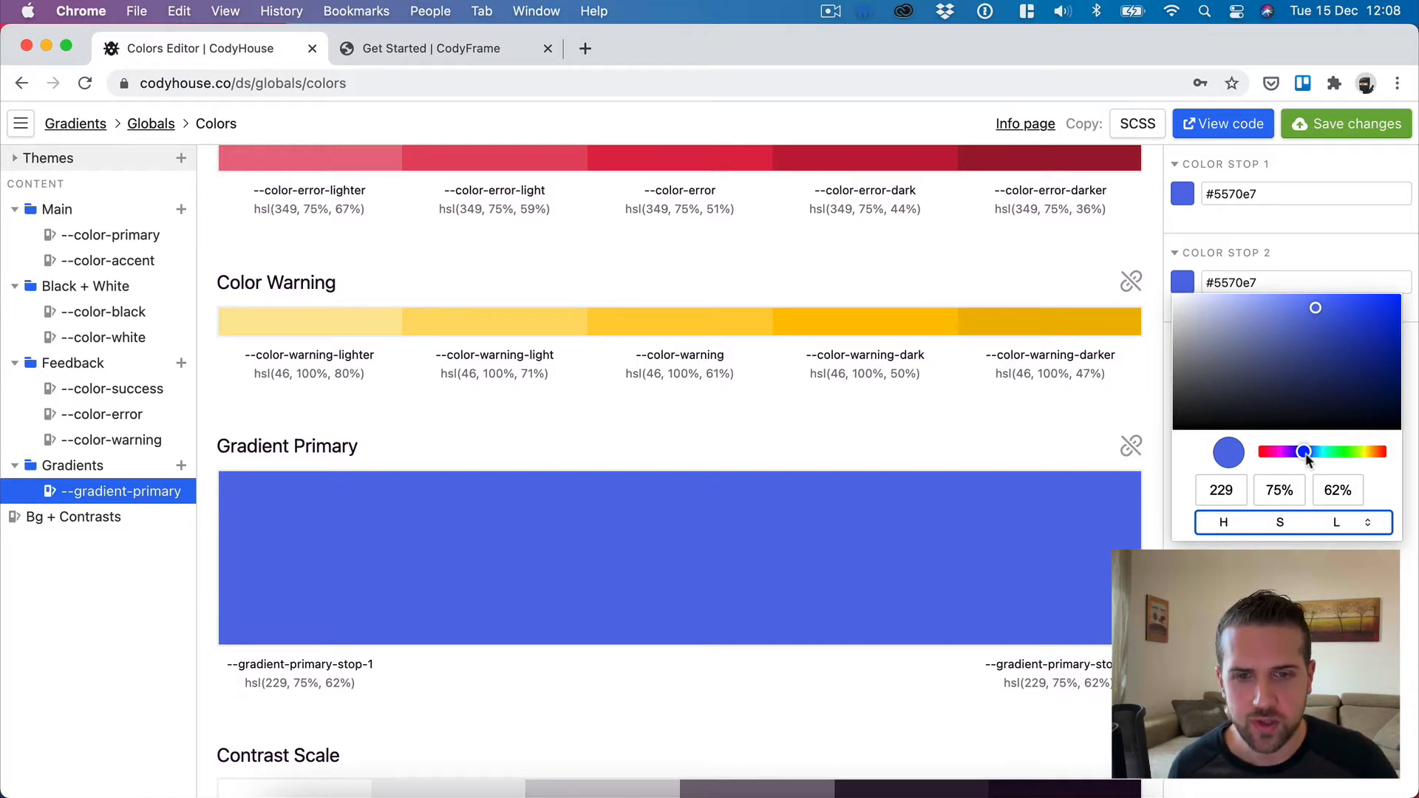
pyautogui.moveTo(1307, 456); pyautogui.dragTo(1291, 458)
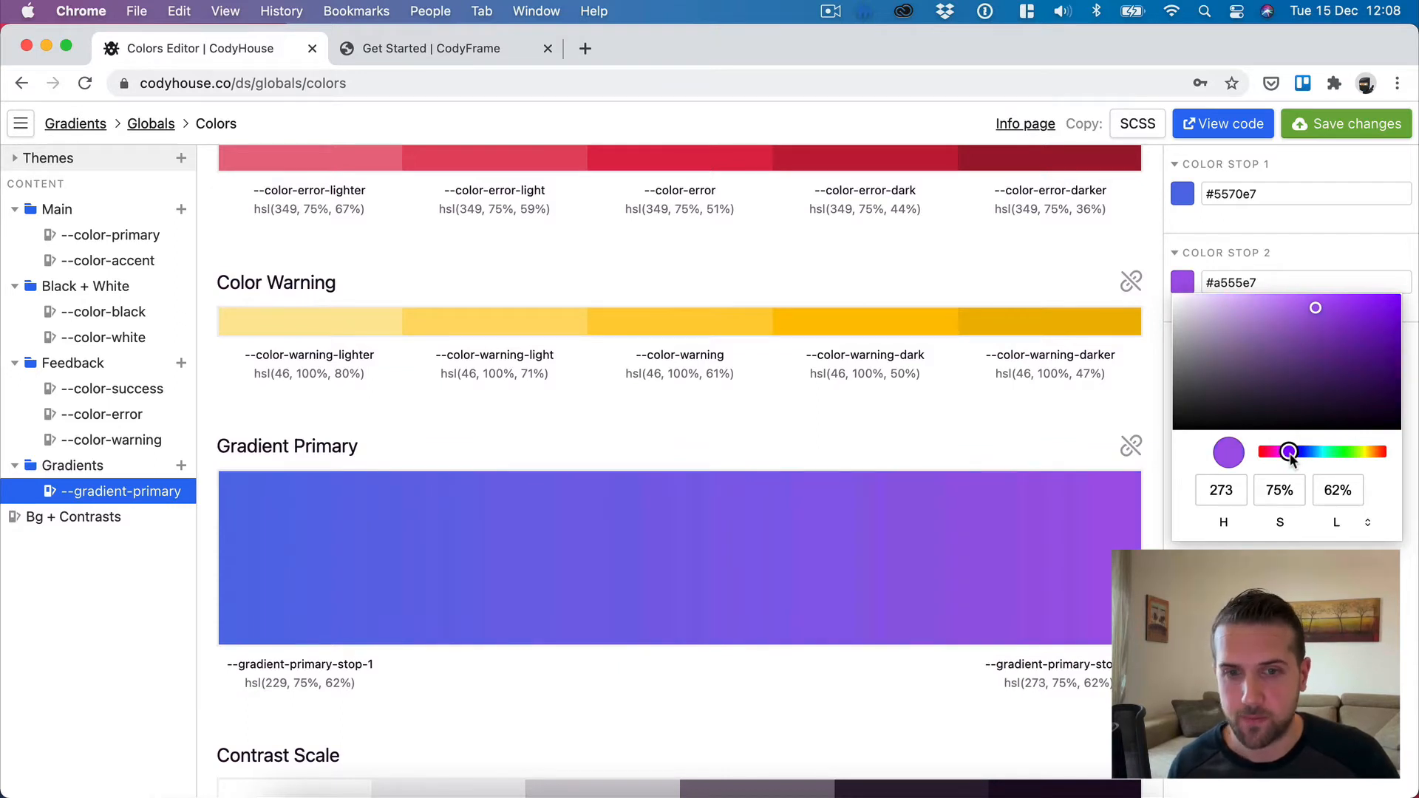
pyautogui.moveTo(1291, 458); pyautogui.dragTo(1321, 460)
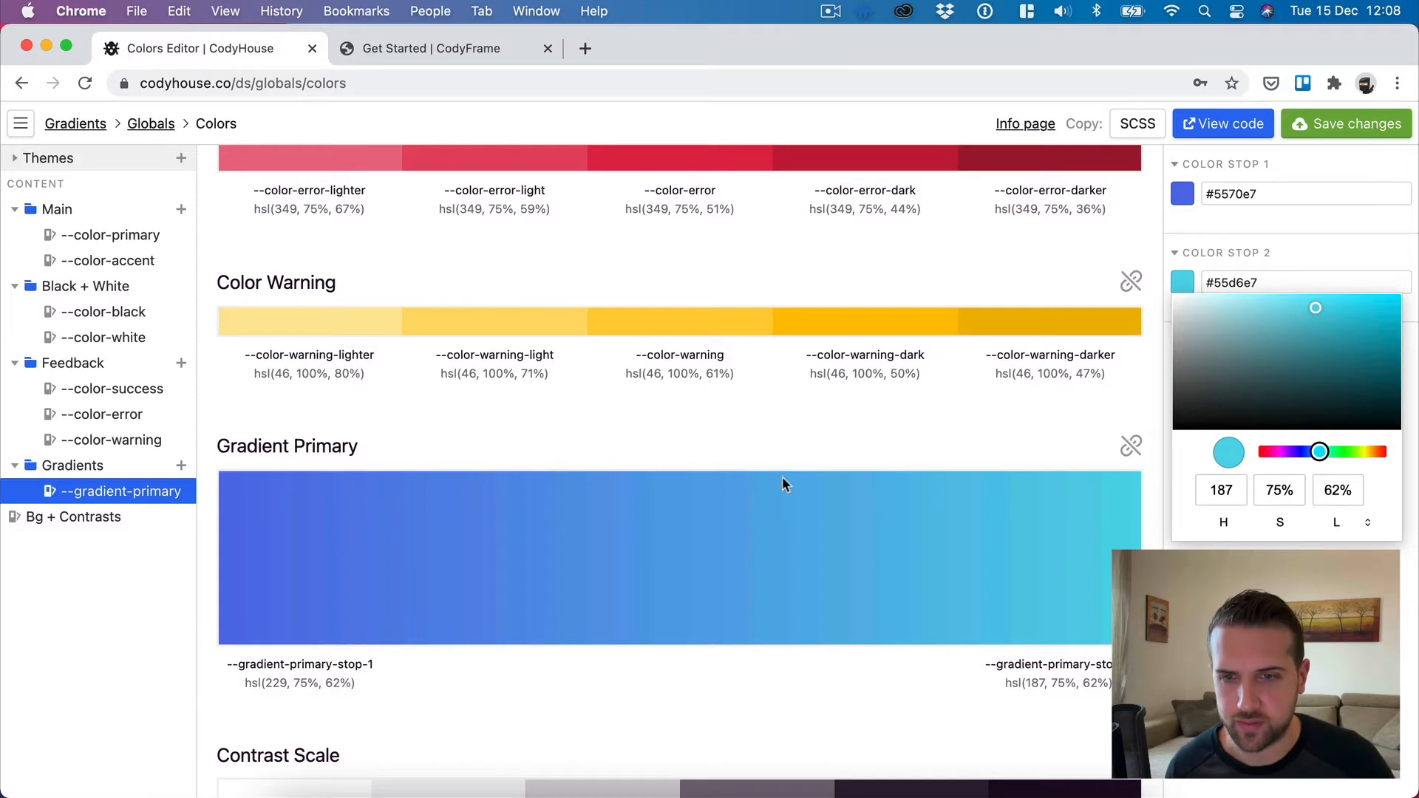
# Replace the edited --gradient-primary with a newly added default gradient and save the color changes
pyautogui.click(687, 433)
pyautogui.click(177, 491)
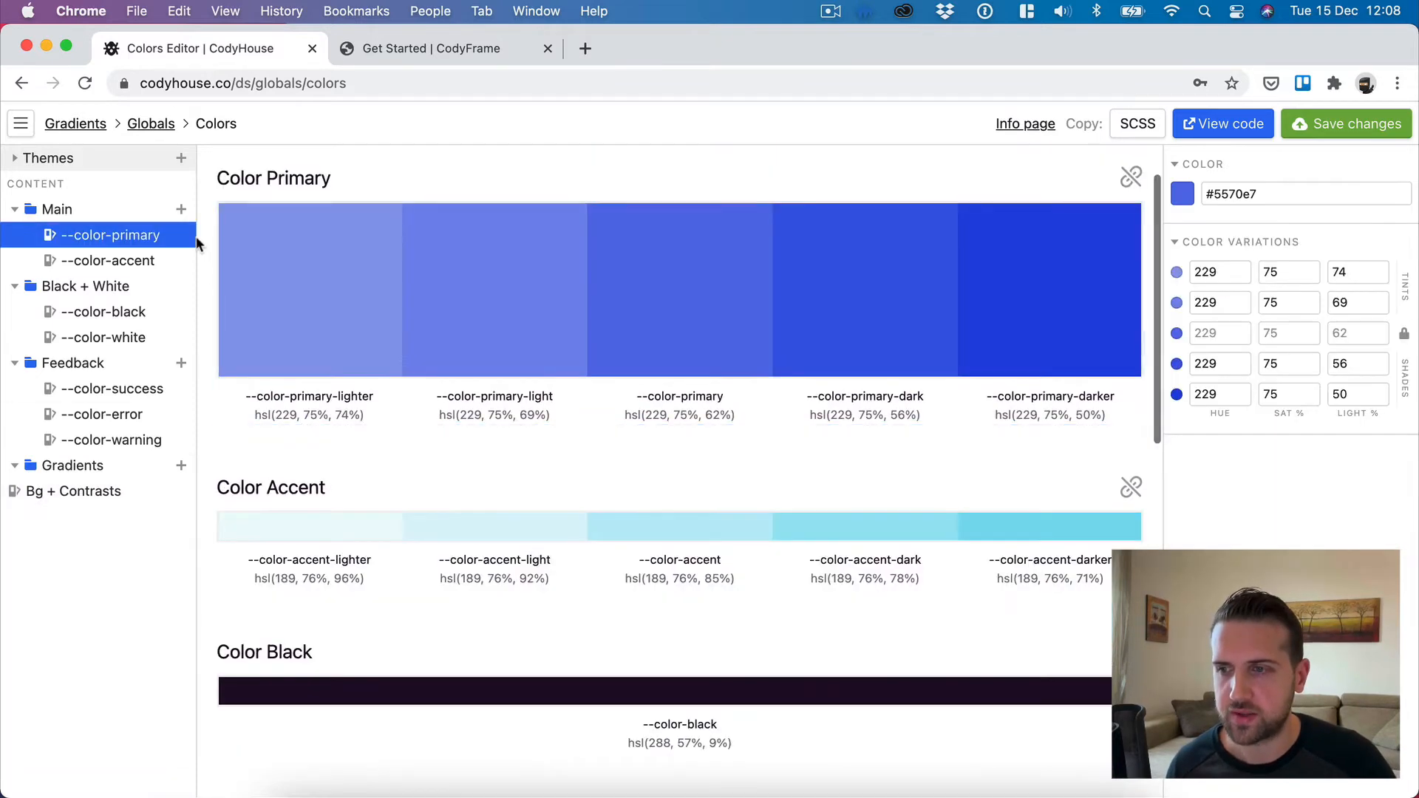
pyautogui.click(181, 465)
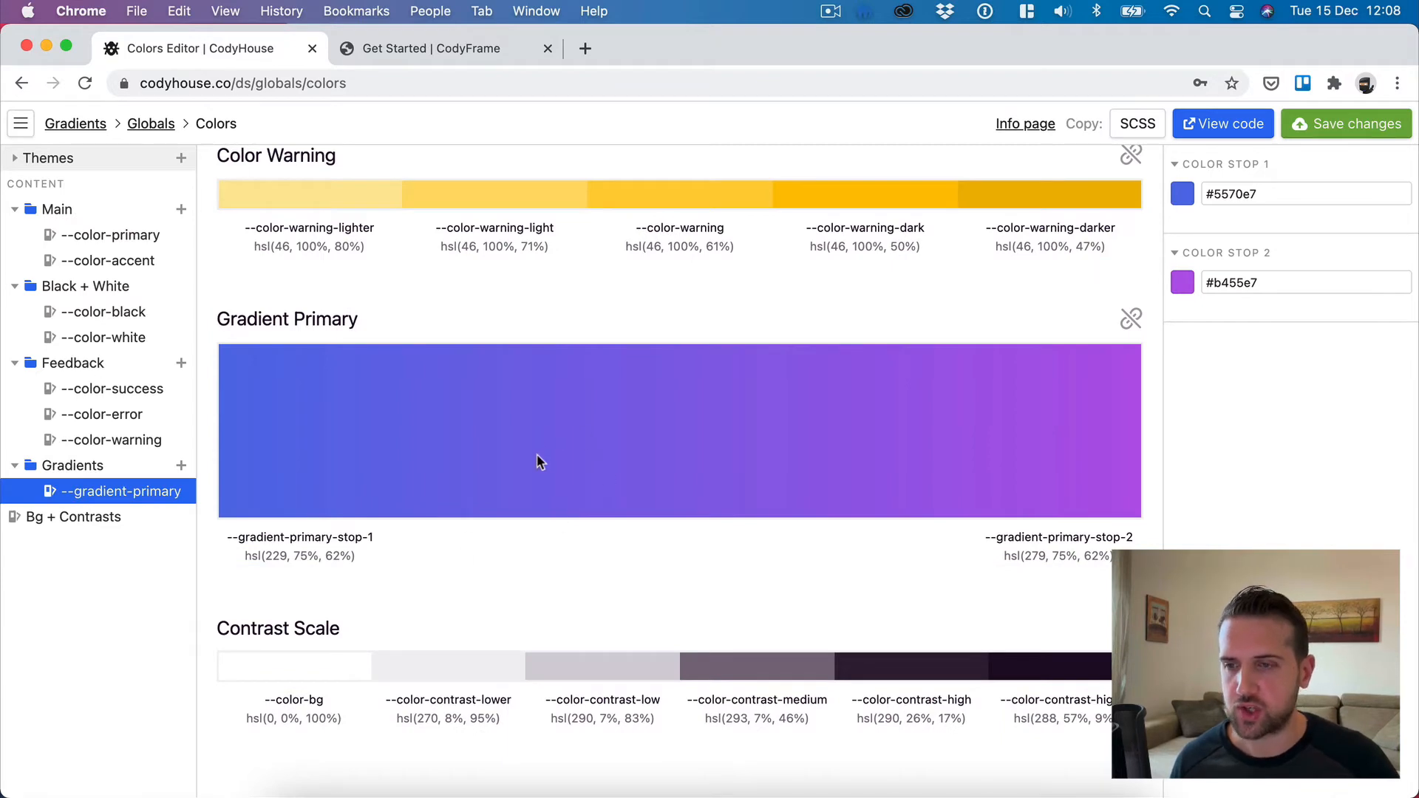
pyautogui.click(1342, 121)
# Examine the gradient stop definitions and background gradient classes in the Colors editor's generated SCSS code
pyautogui.click(1221, 124)
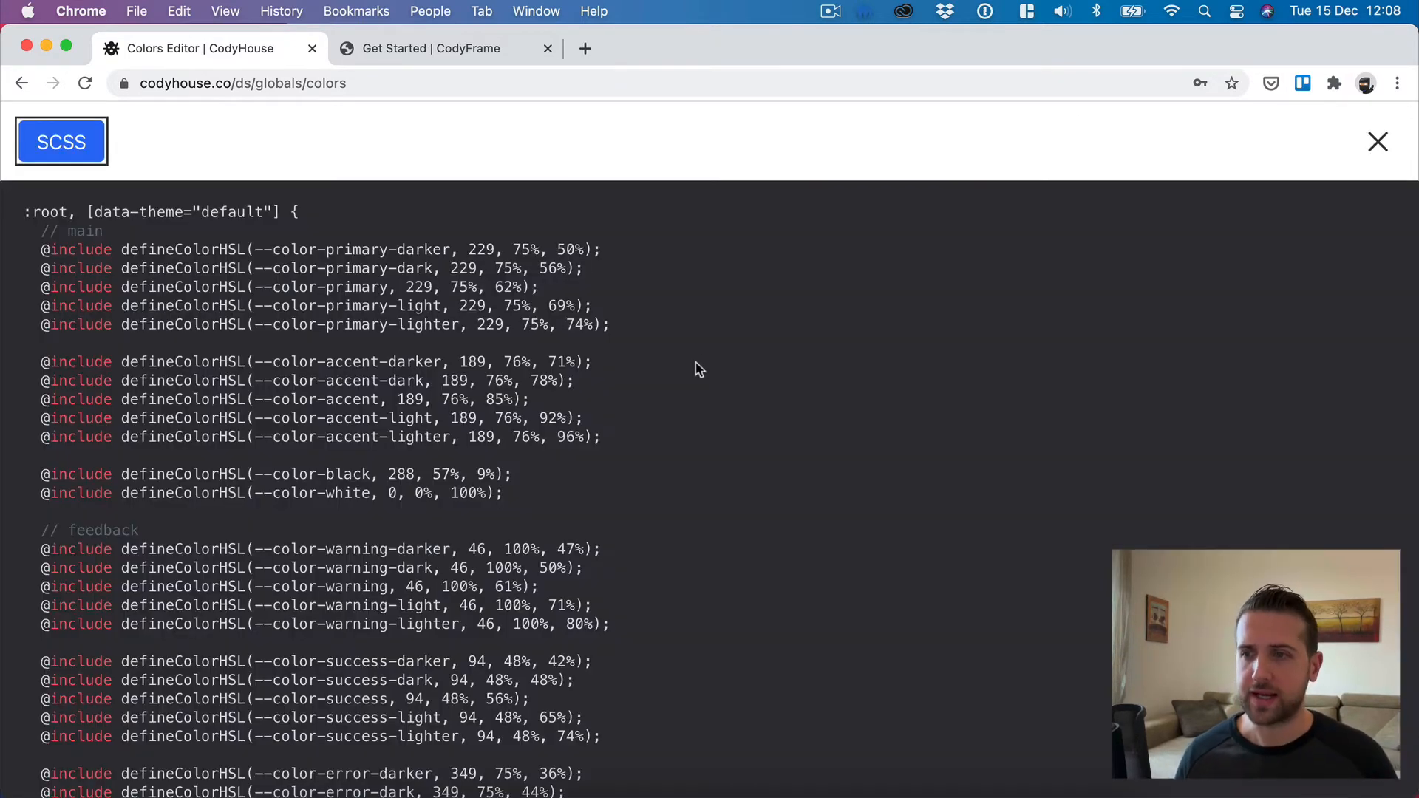
pyautogui.scroll(-5, 146, 490)
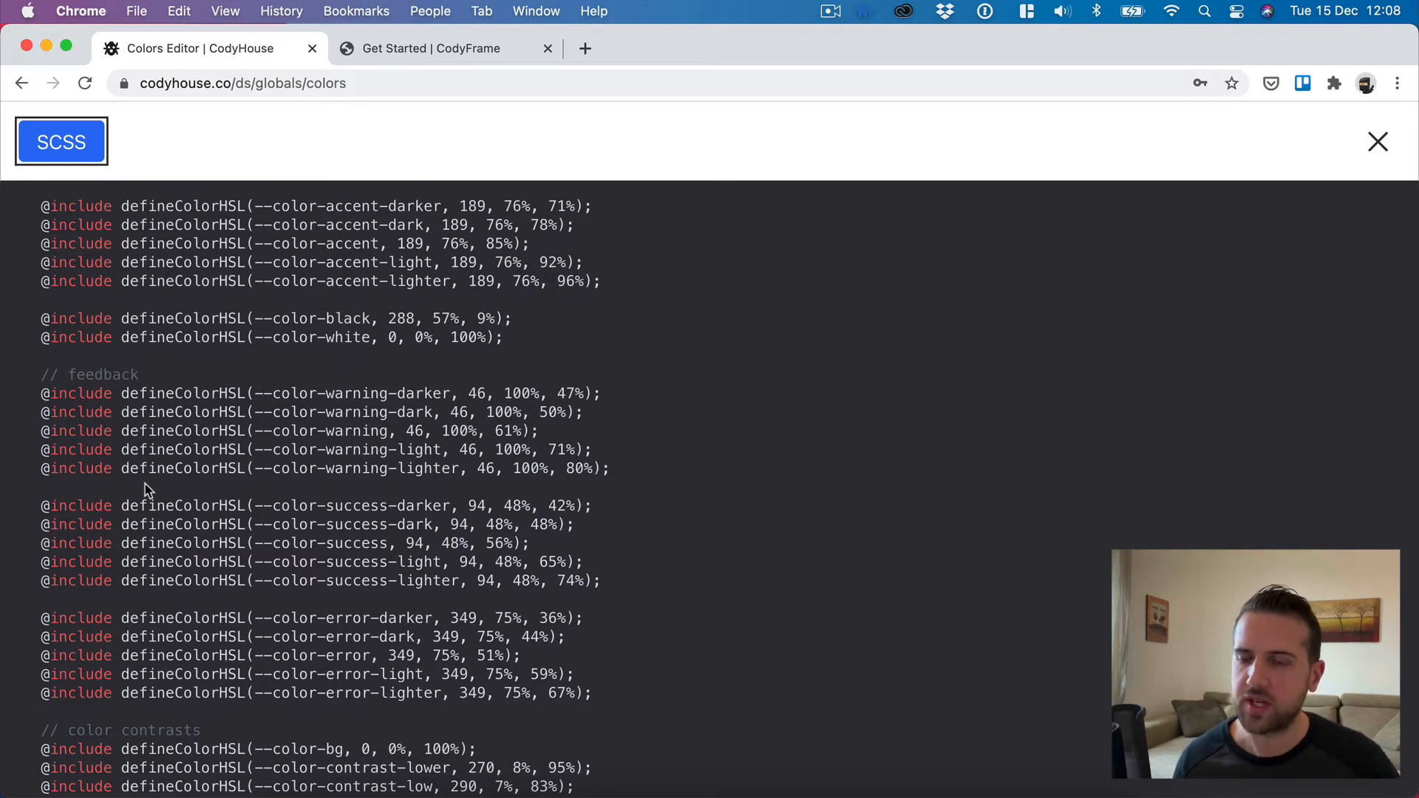
pyautogui.scroll(-15, 147, 490)
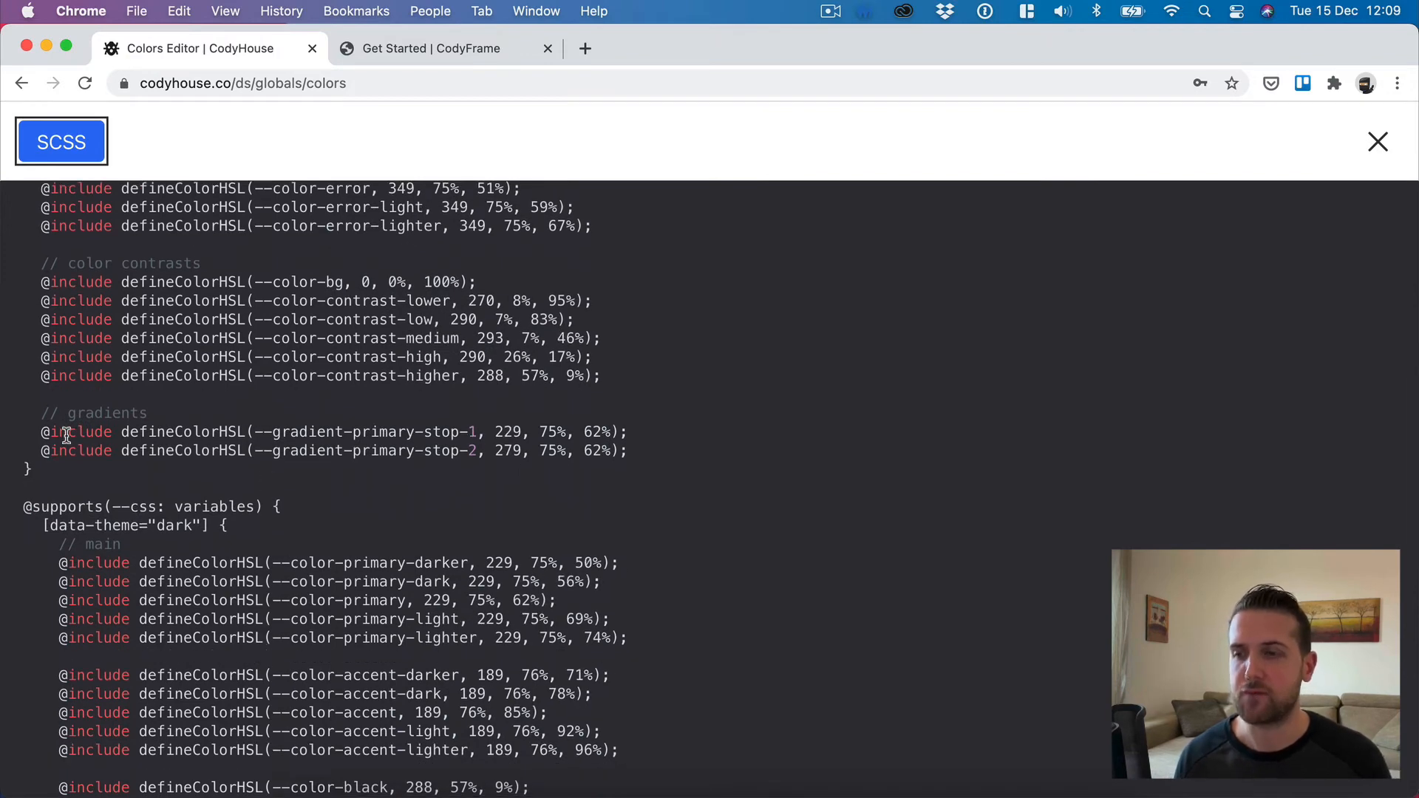
pyautogui.scroll(-1, 65, 432)
pyautogui.moveTo(41, 420); pyautogui.dragTo(634, 446)
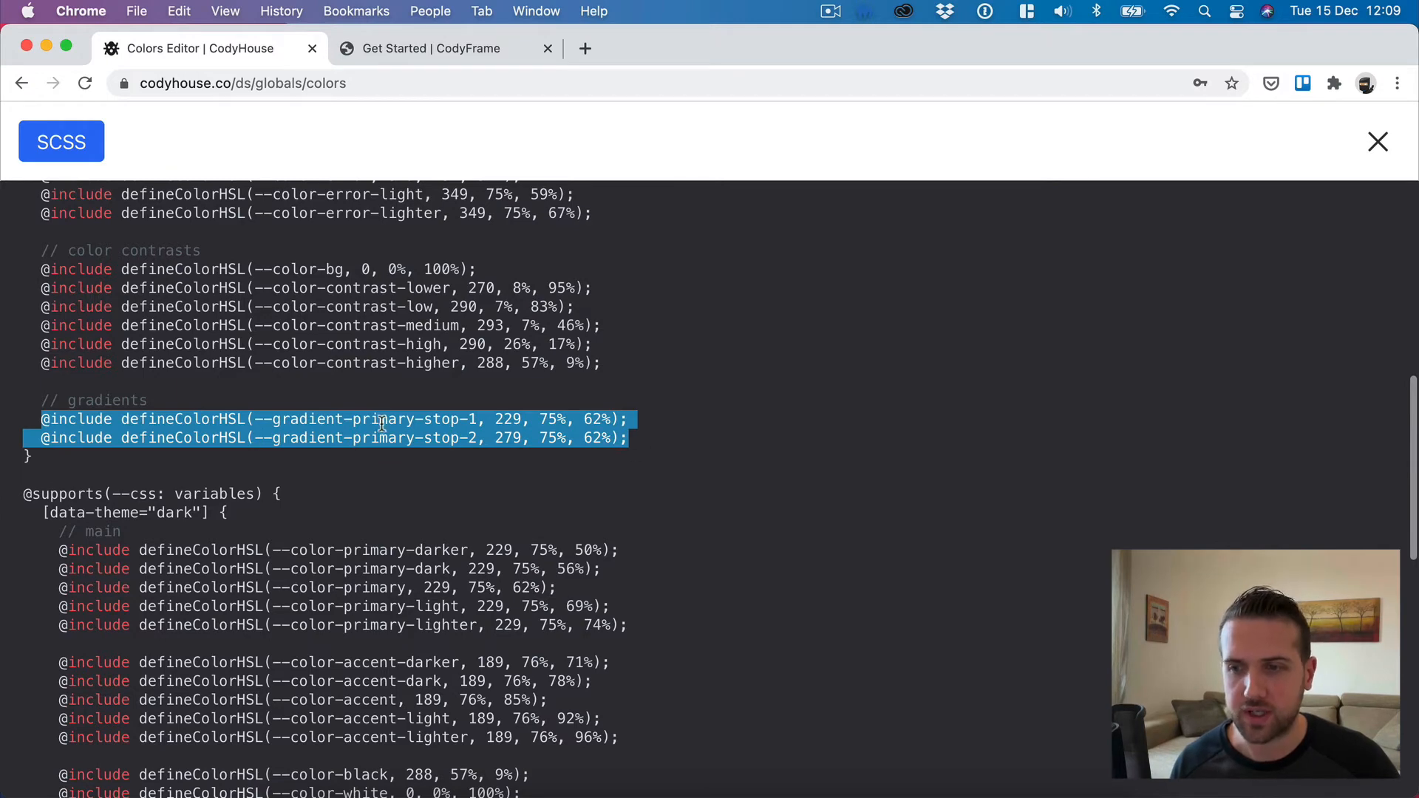
pyautogui.scroll(-6, 451, 432)
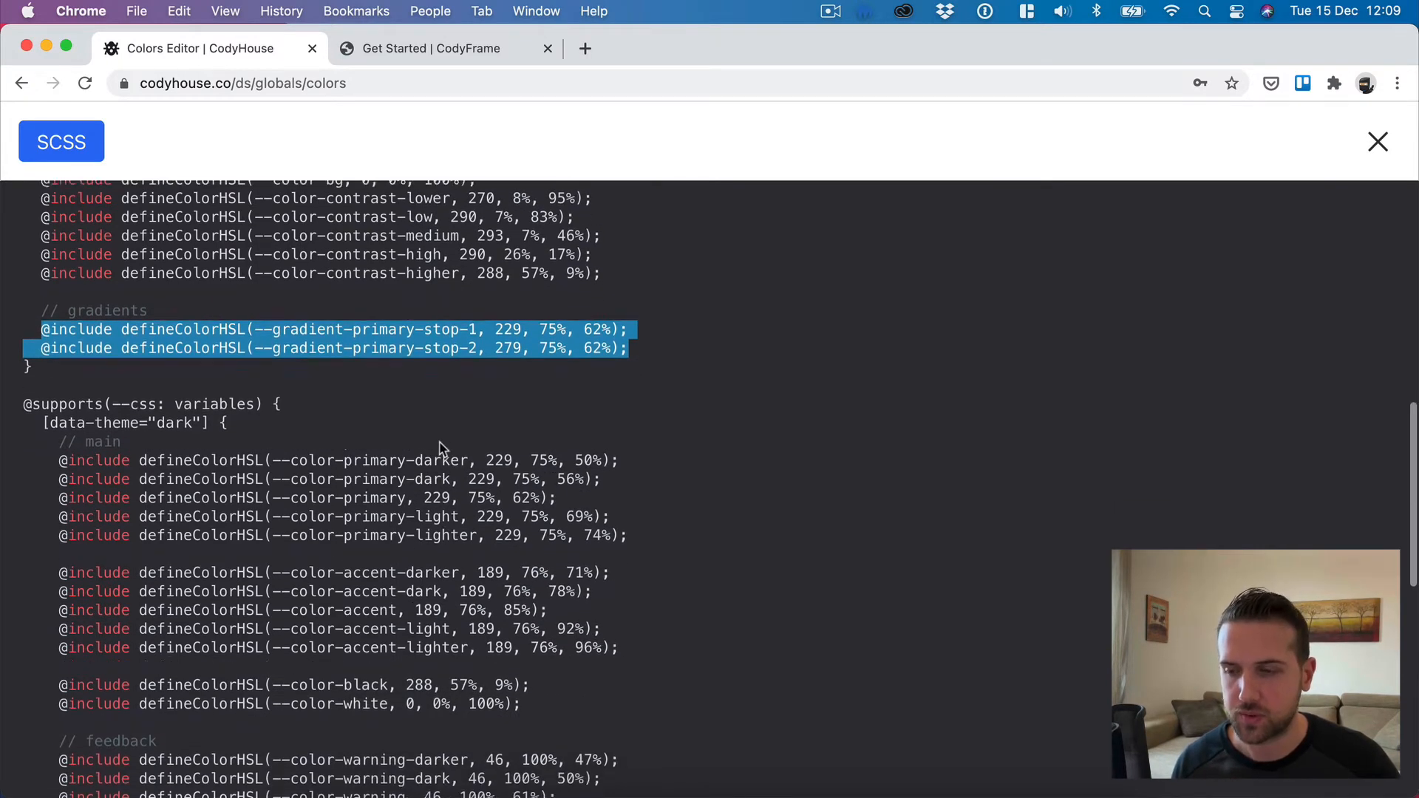
pyautogui.scroll(-5, 439, 443)
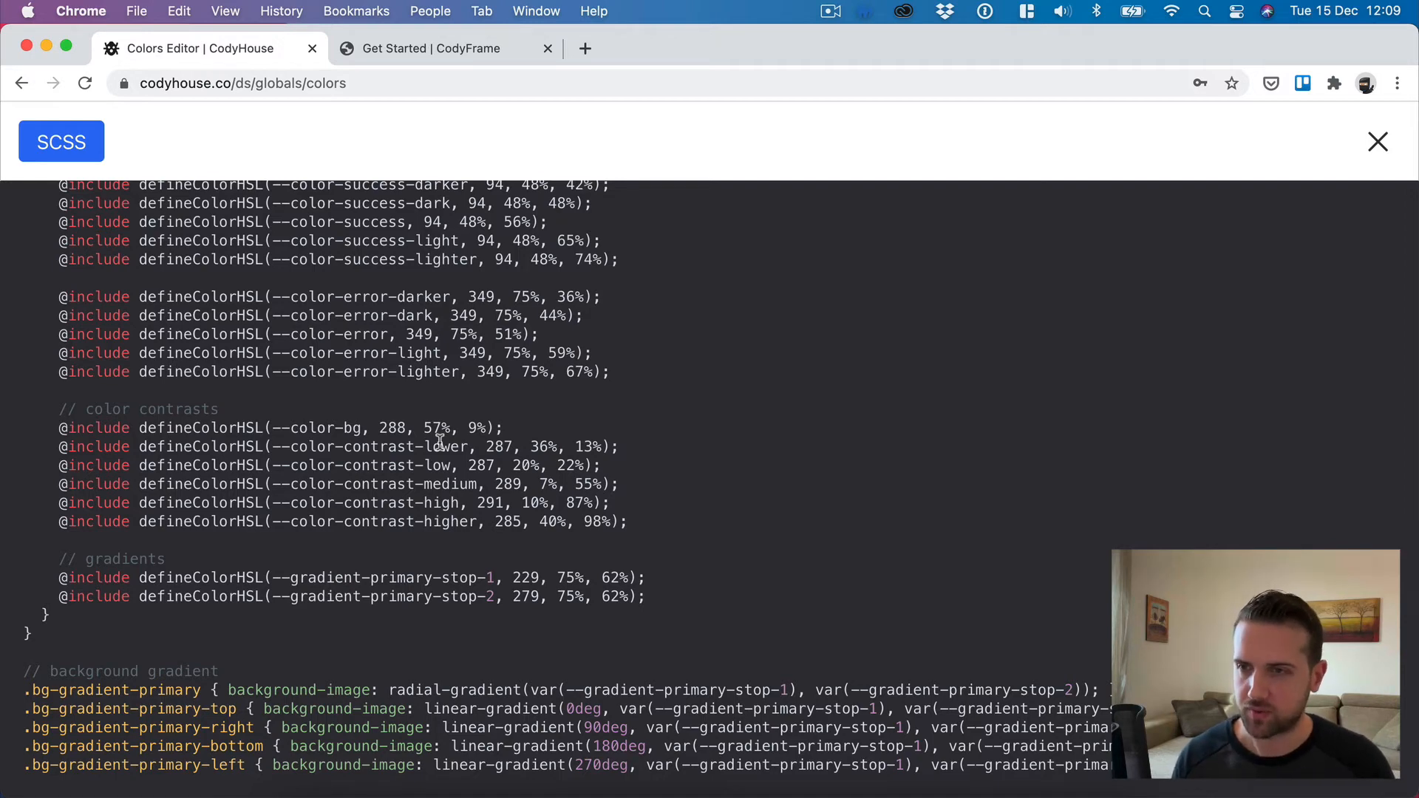
pyautogui.click(1378, 142)
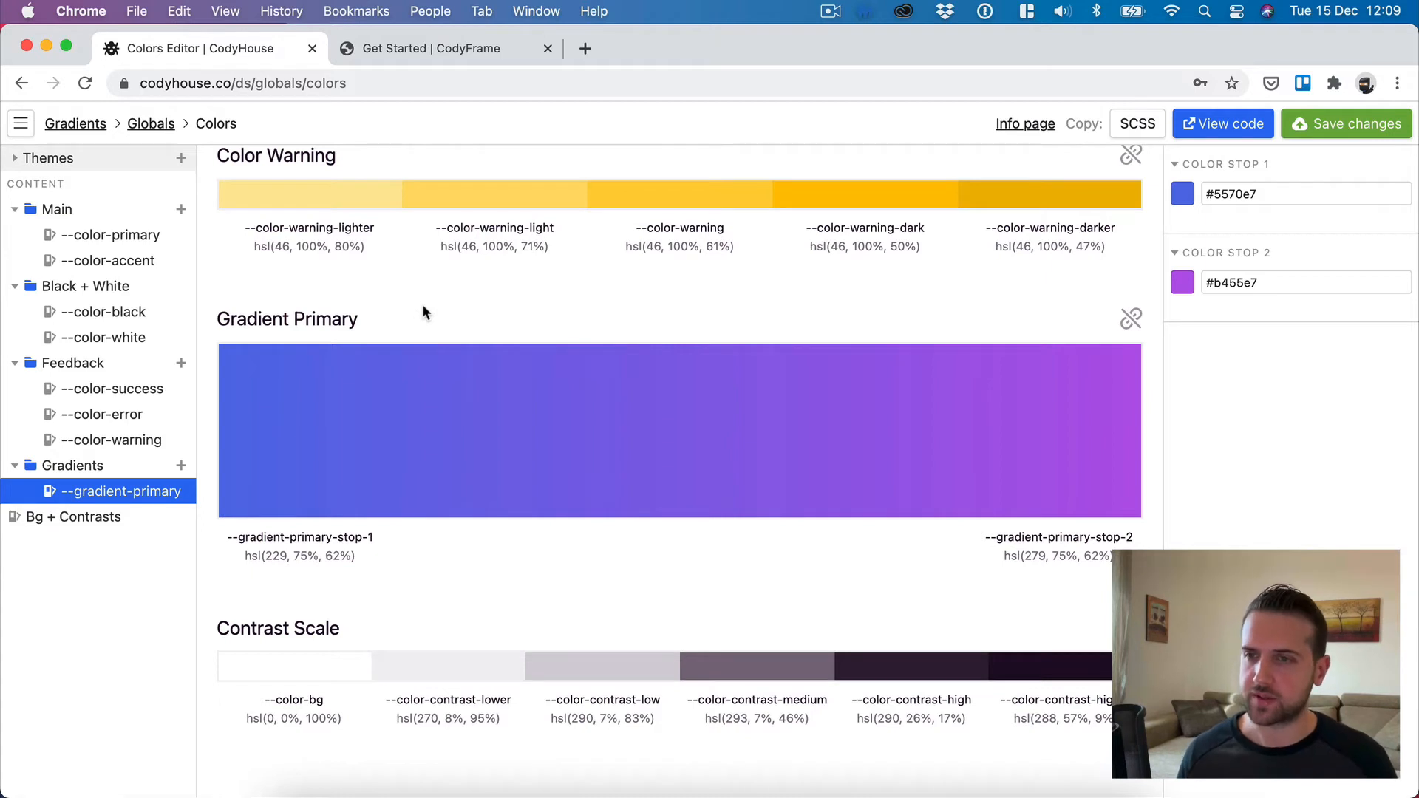
# Search the site for "typogra glob" and open the global Typography editor
pyautogui.write('/typog')
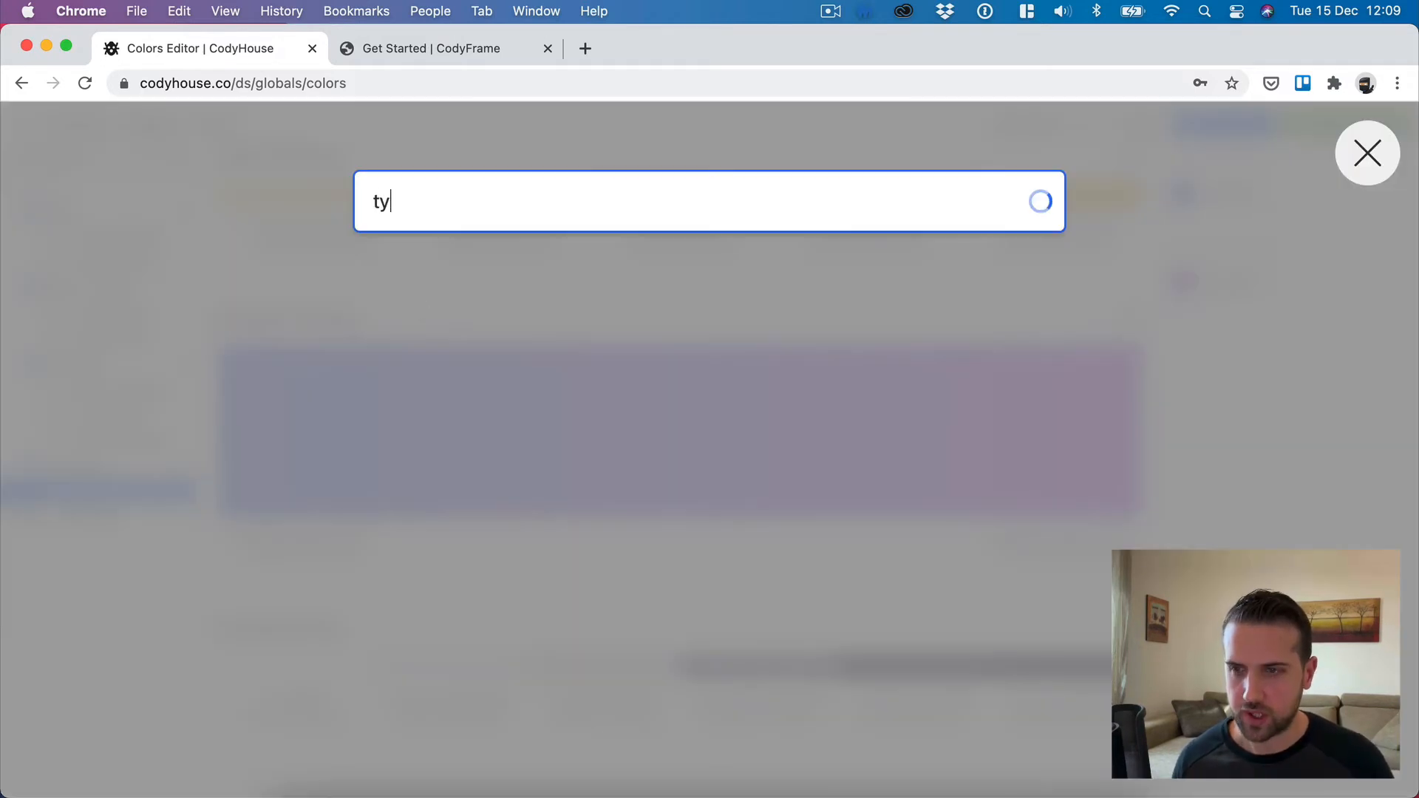
pyautogui.write('ra')
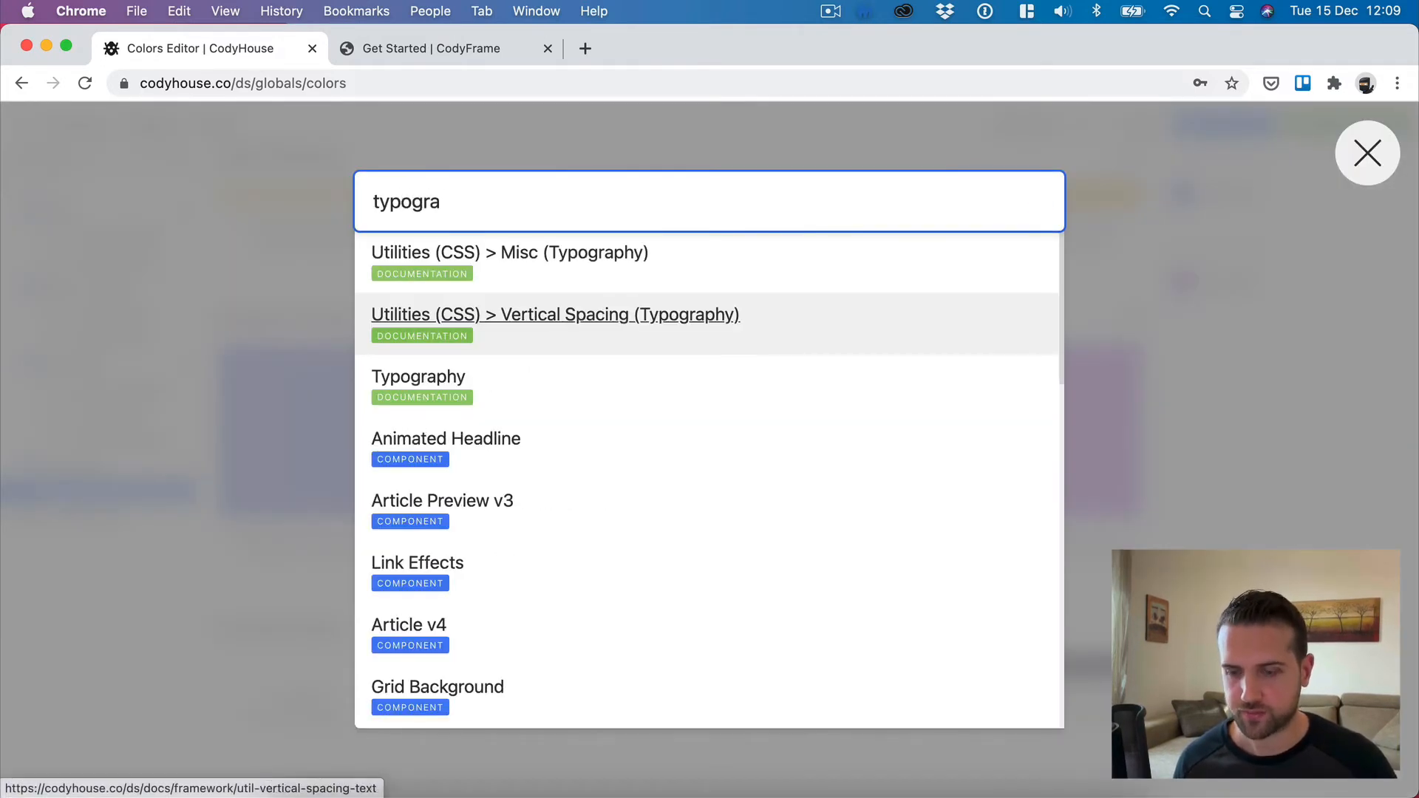
pyautogui.write(' glob')
pyautogui.press('Return')
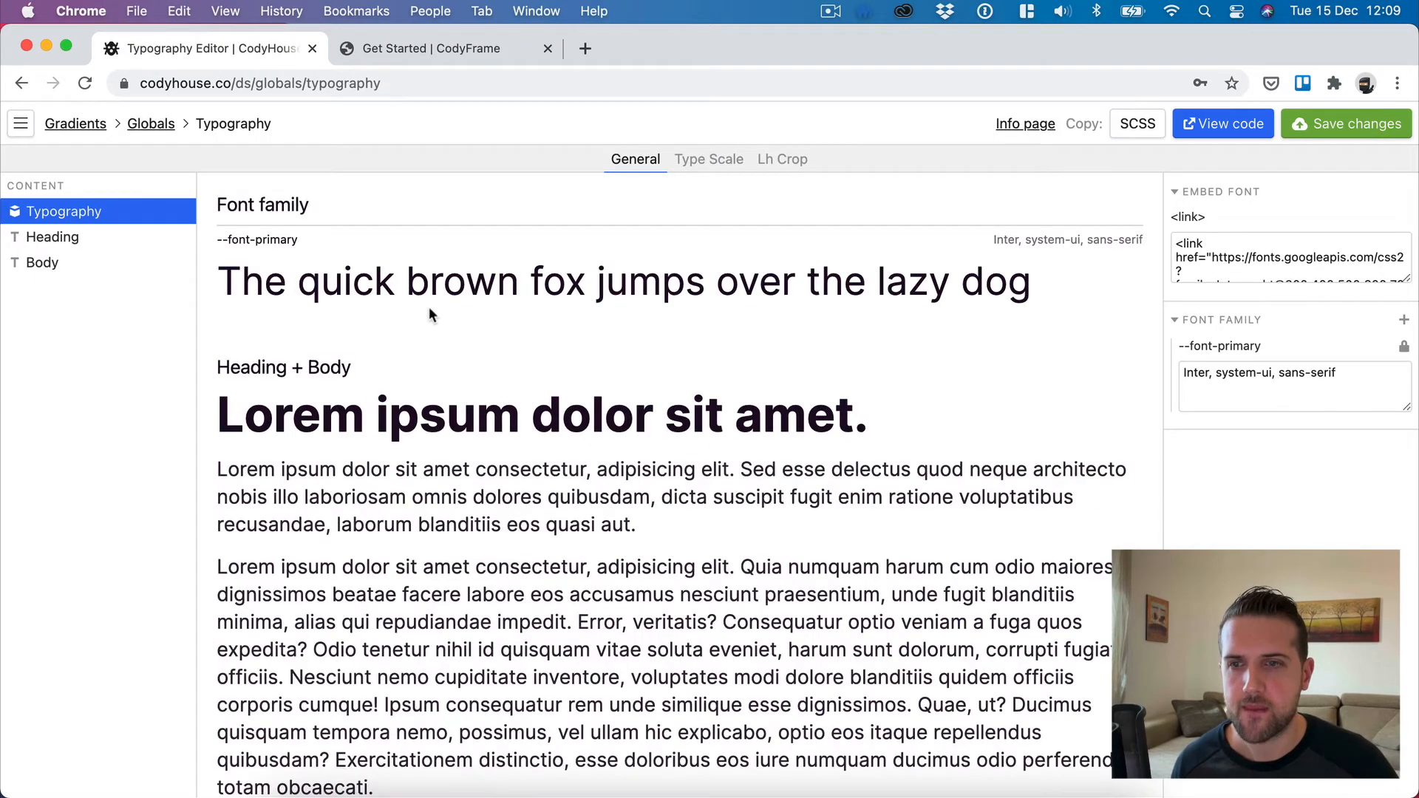
# Examine the text gradient classes at the end of the Typography editor's generated SCSS code
pyautogui.click(1223, 124)
pyautogui.scroll(-7, 425, 458)
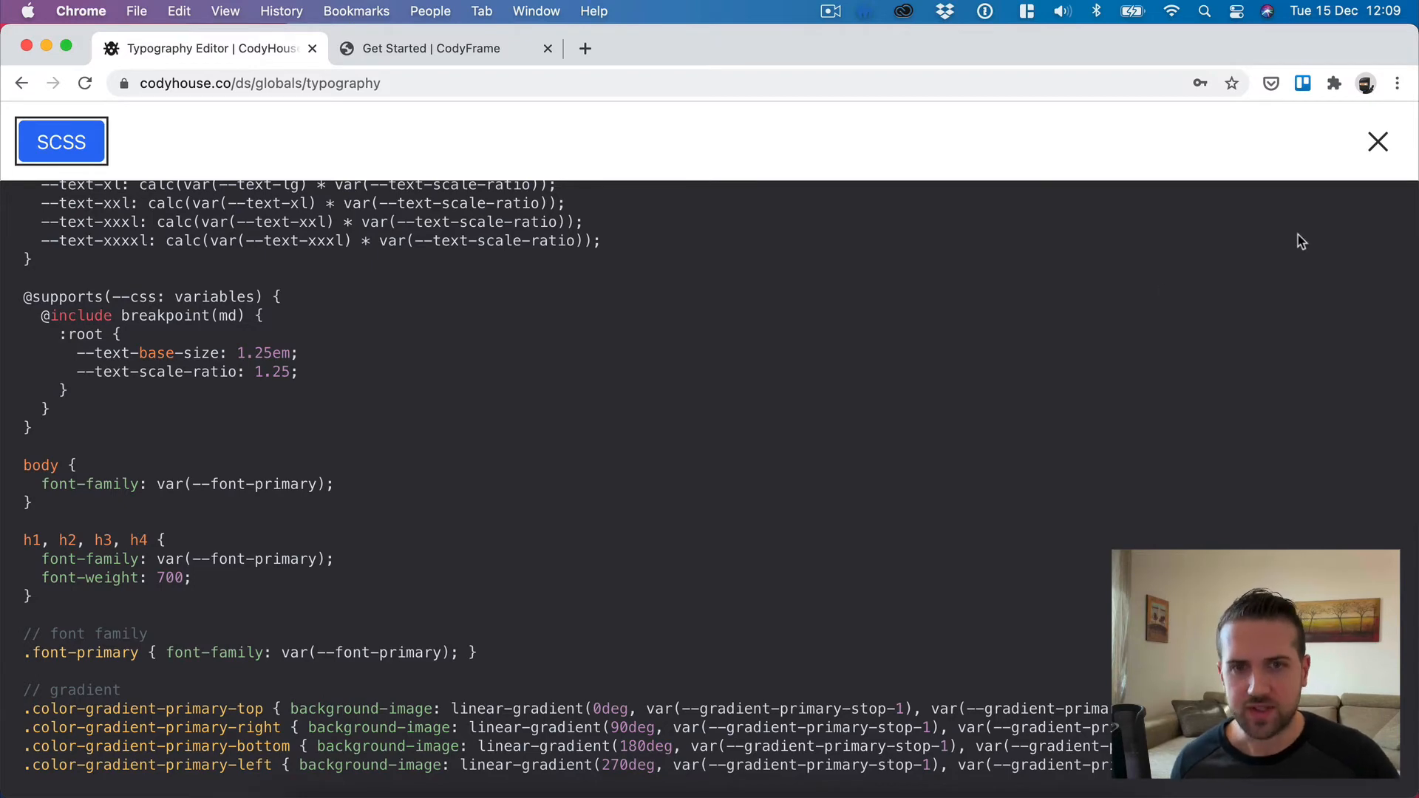
pyautogui.click(1378, 143)
# Open the global Buttons editor and remove the "all" transition from the base btn class
pyautogui.click(148, 131)
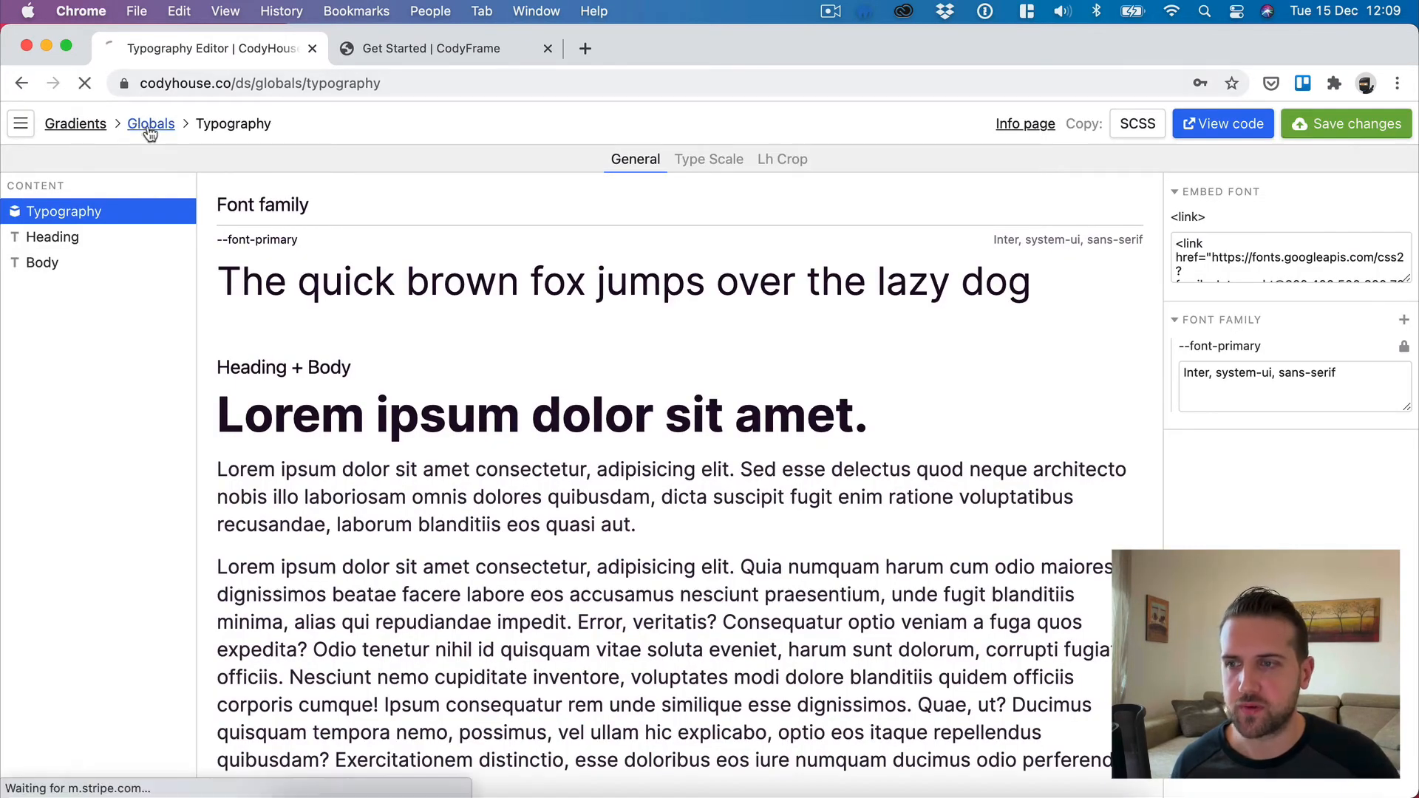
pyautogui.scroll(-4, 577, 479)
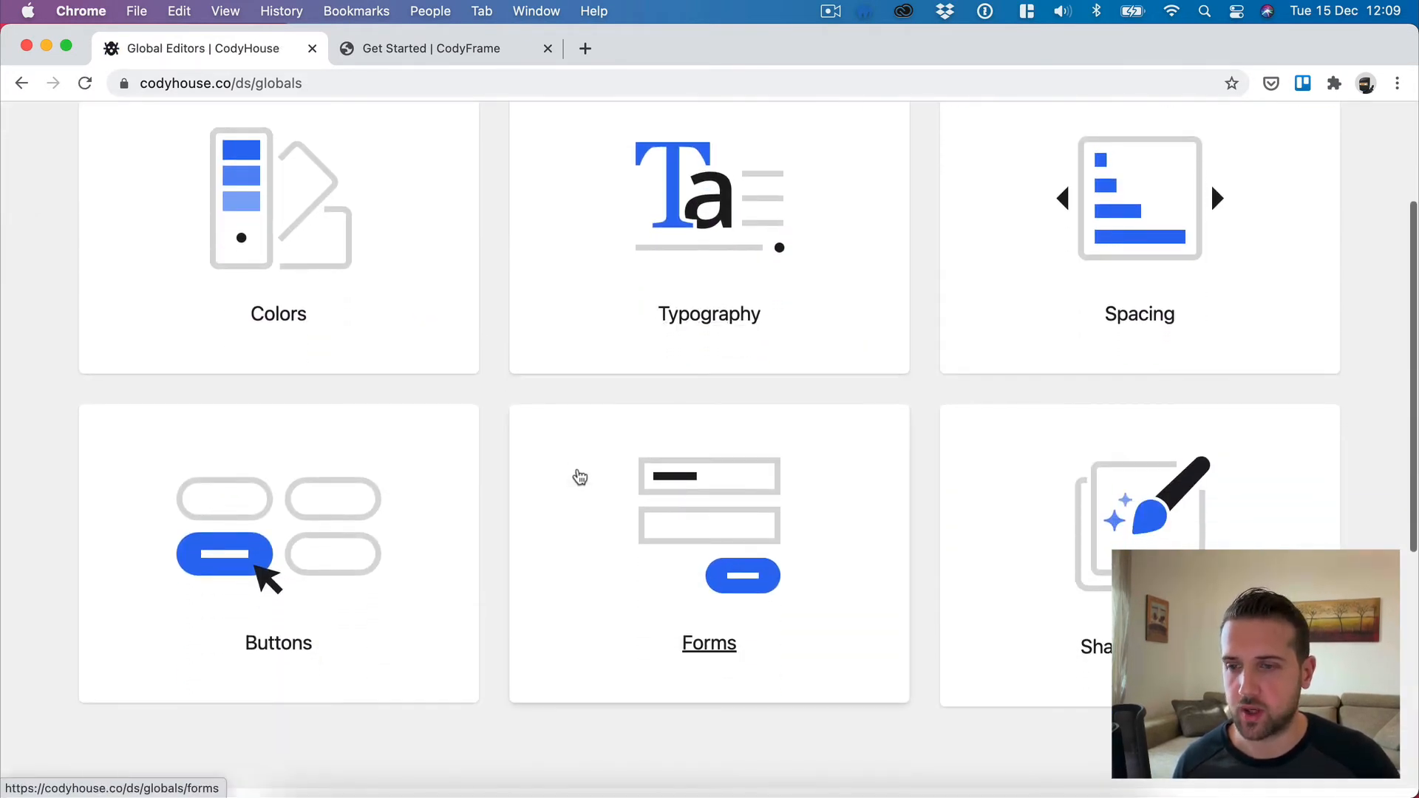
pyautogui.click(338, 548)
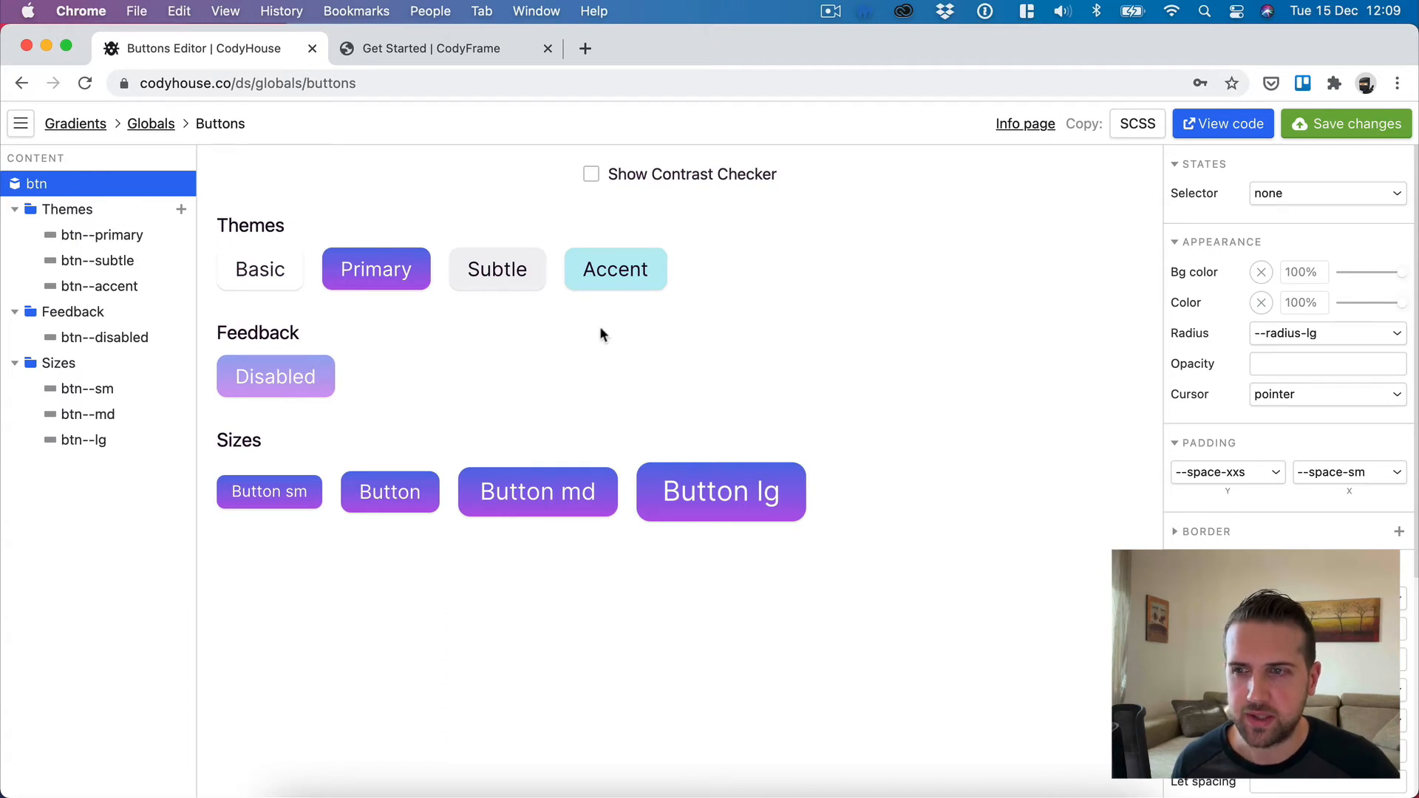
pyautogui.scroll(-5, 1245, 422)
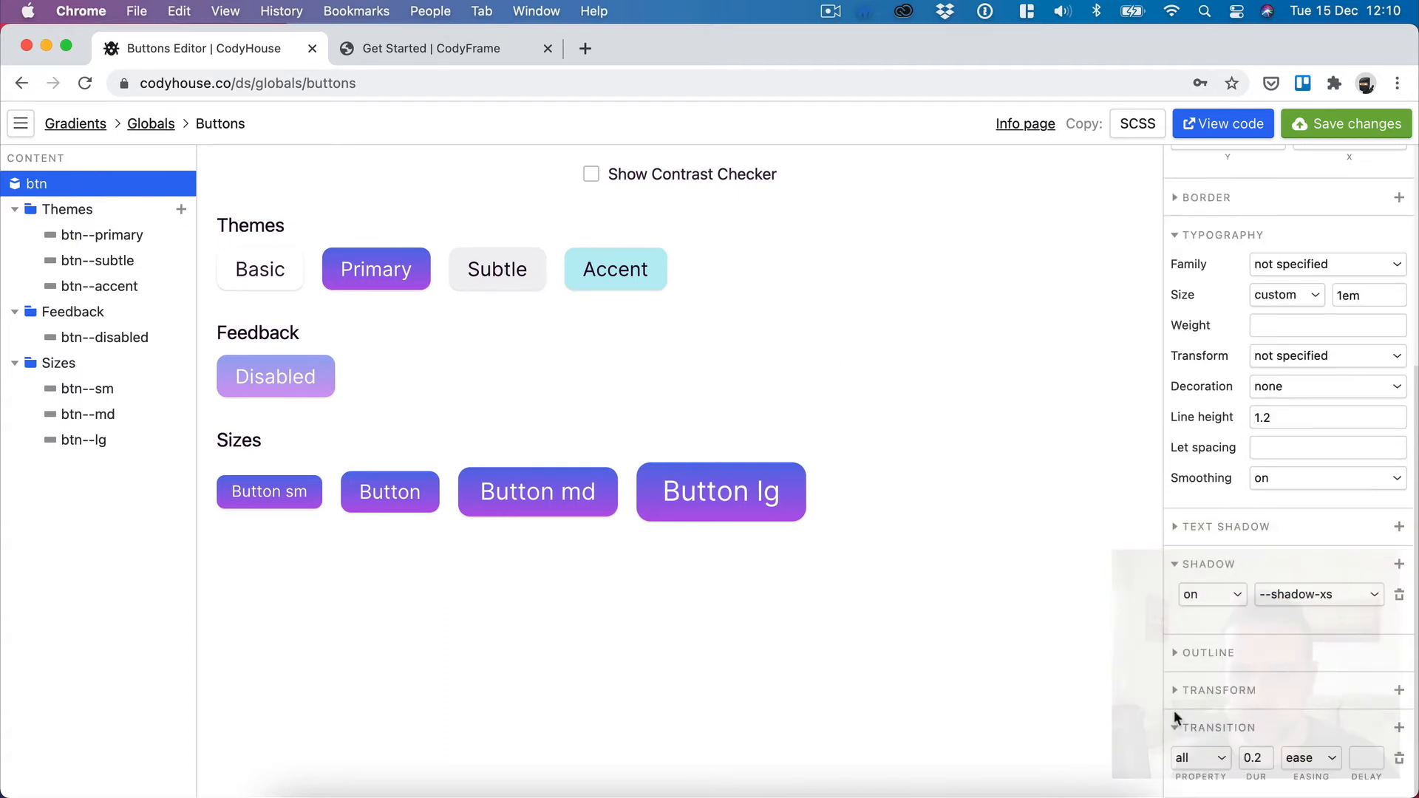
pyautogui.click(1399, 759)
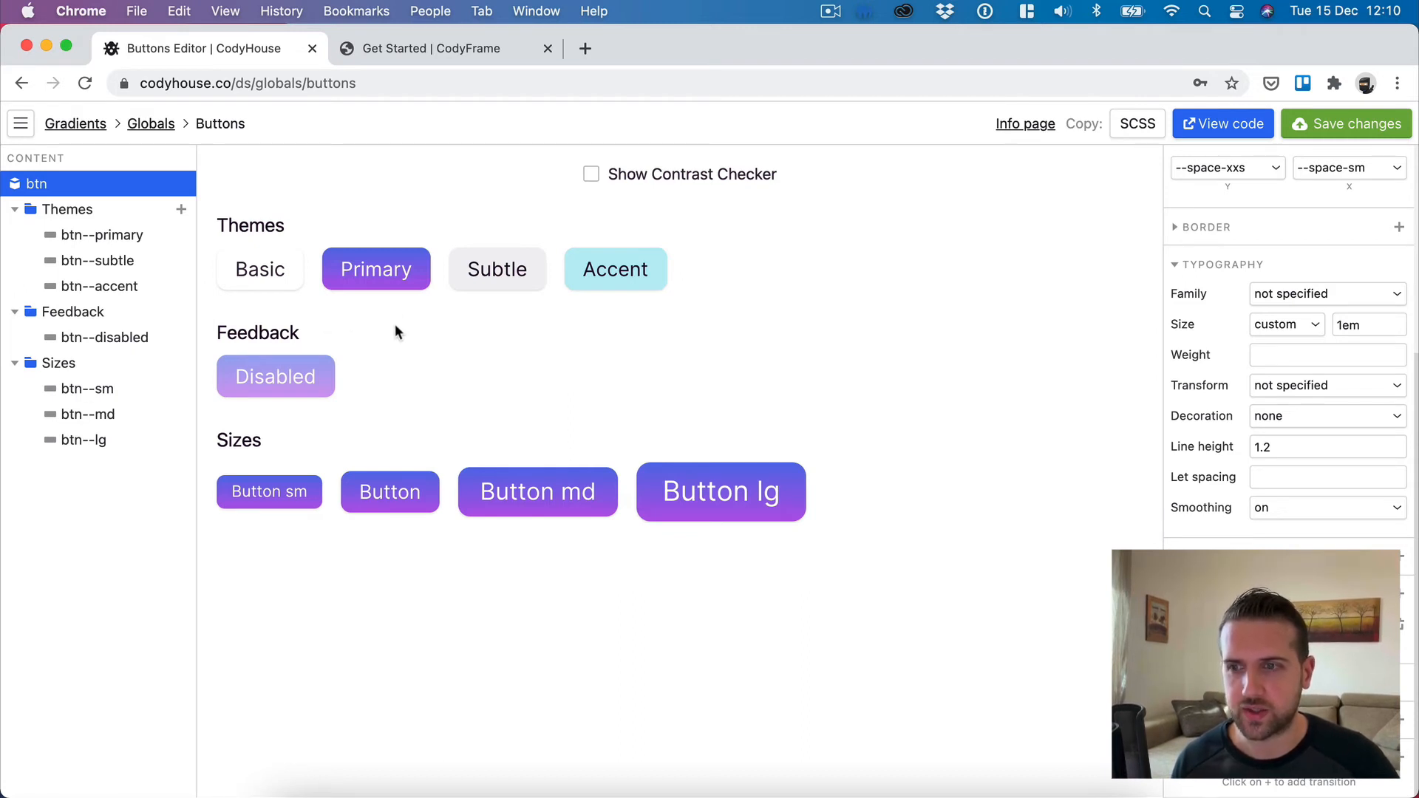
# Open the background color options of btn--primary to view the available gradients
pyautogui.click(107, 233)
pyautogui.click(1266, 273)
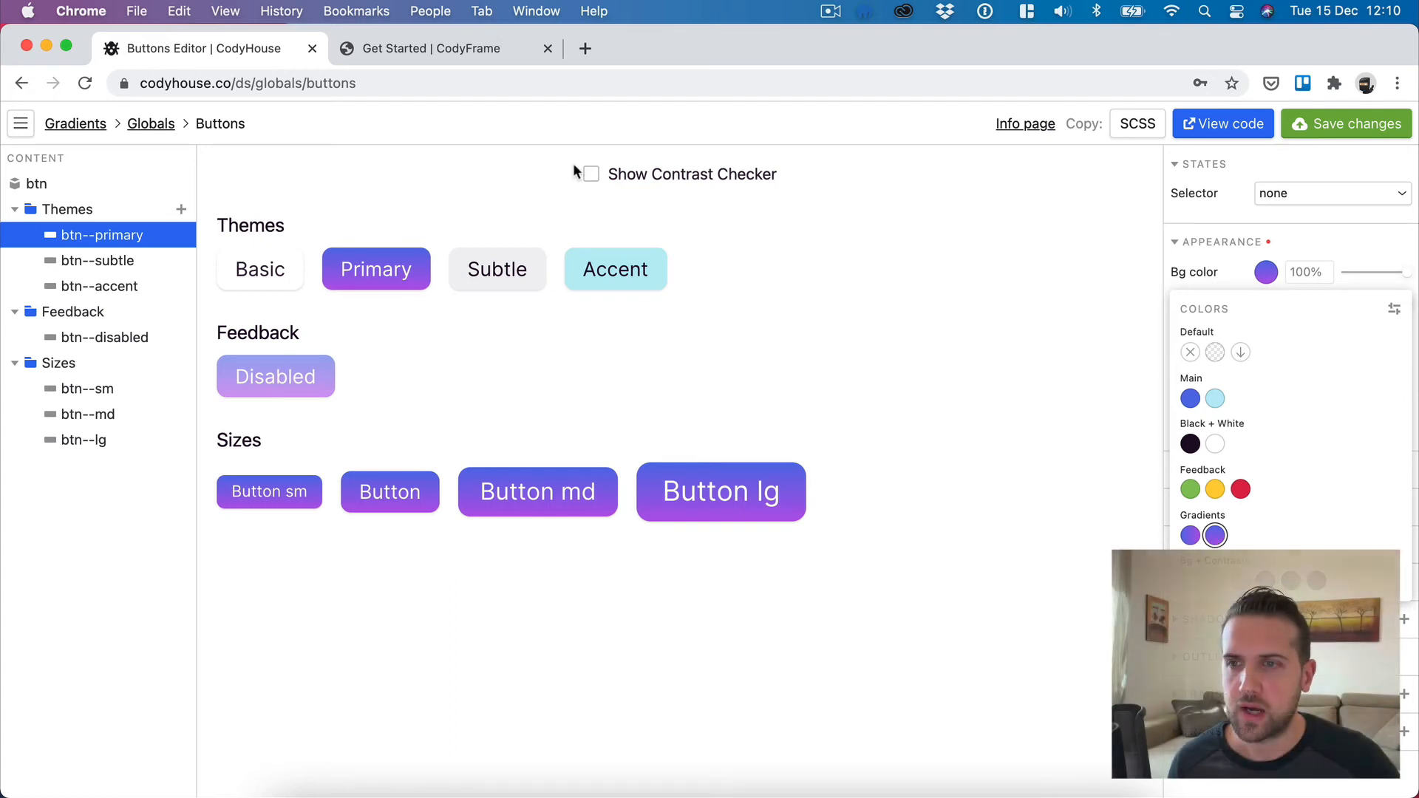
# Show the Get Started page at localhost:3002, switch to Visual Studio Code and move its window below the Text Gradient heading
pyautogui.click(485, 53)
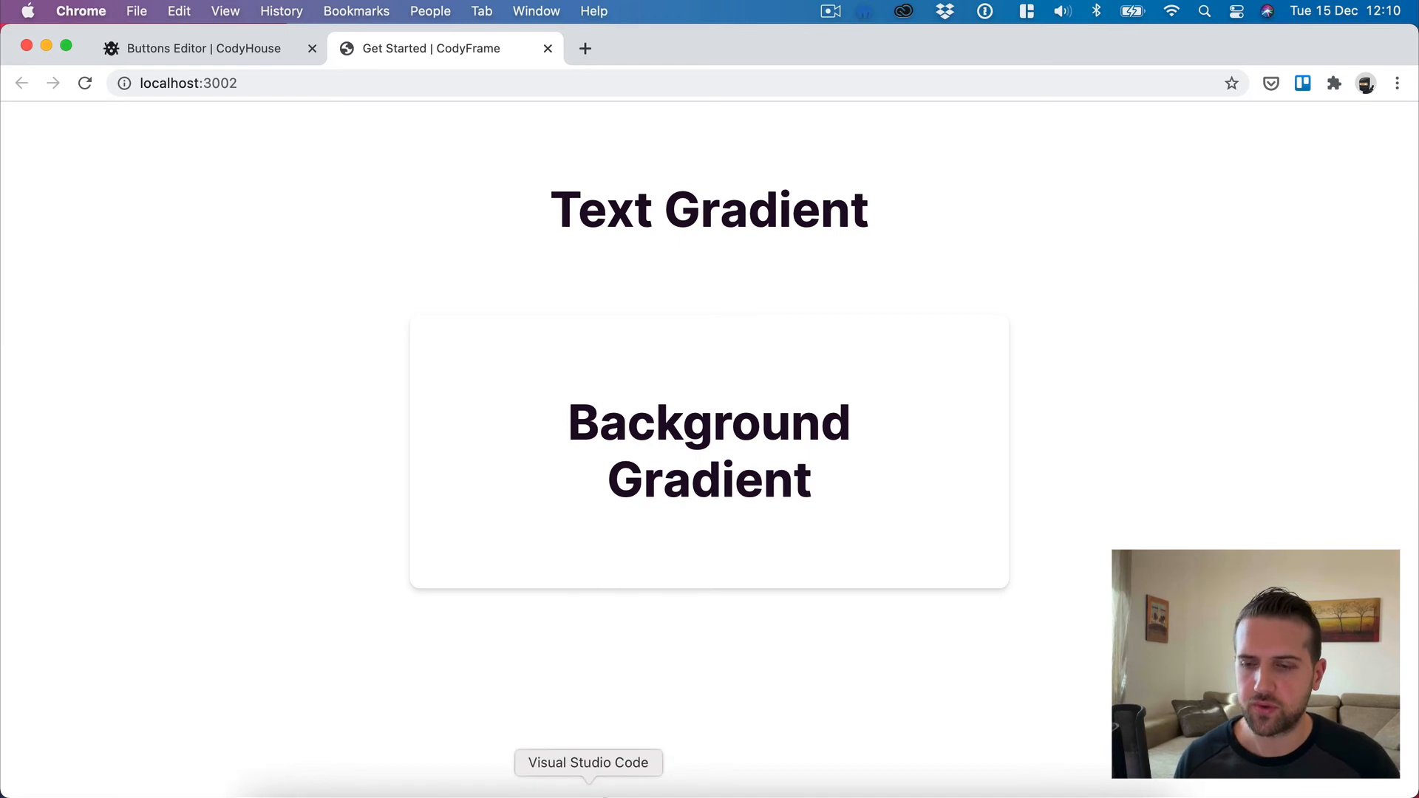
pyautogui.click(589, 796)
pyautogui.moveTo(748, 130); pyautogui.dragTo(624, 335)
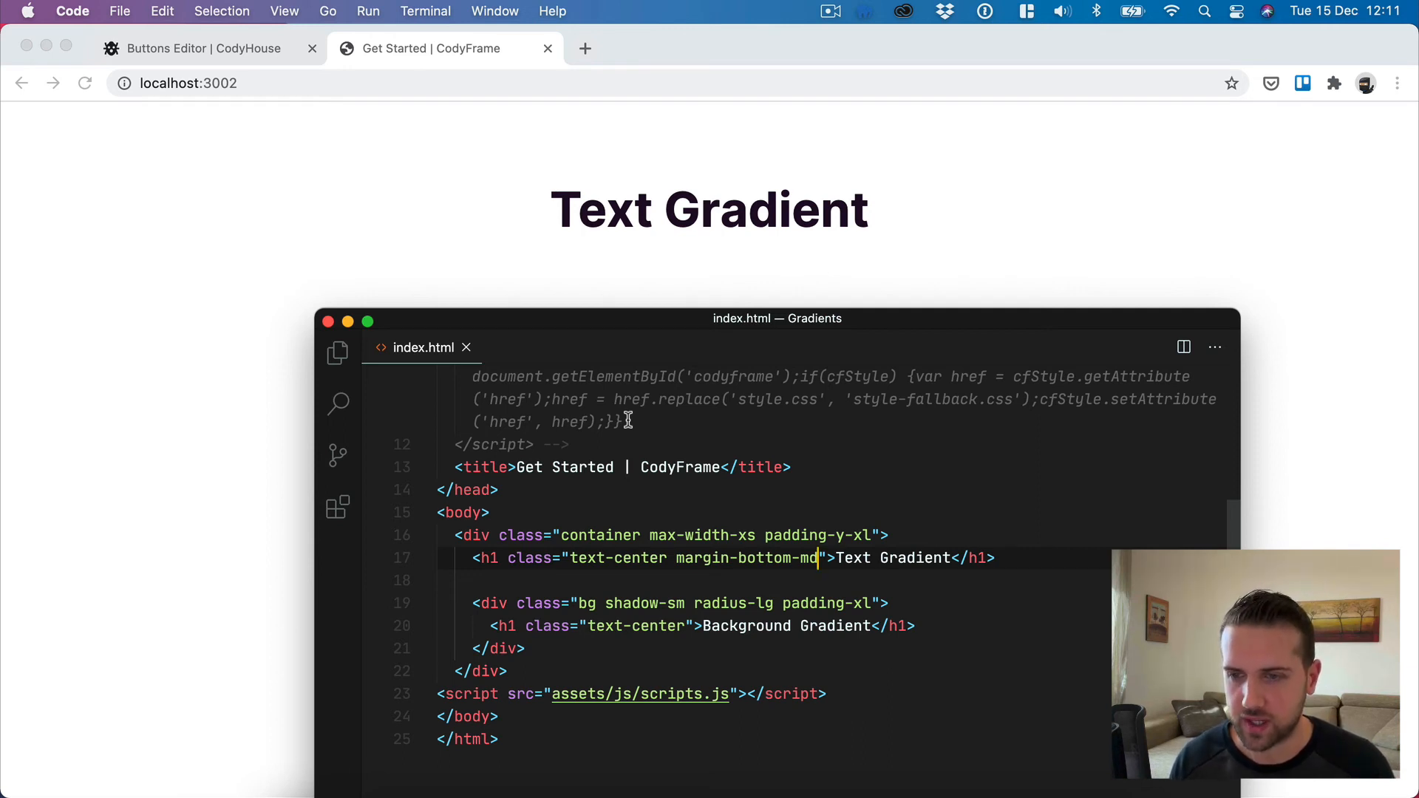
# Add the class color-gradient-primary-right to the Text Gradient h1 in index.html and save the file
pyautogui.write('color-')
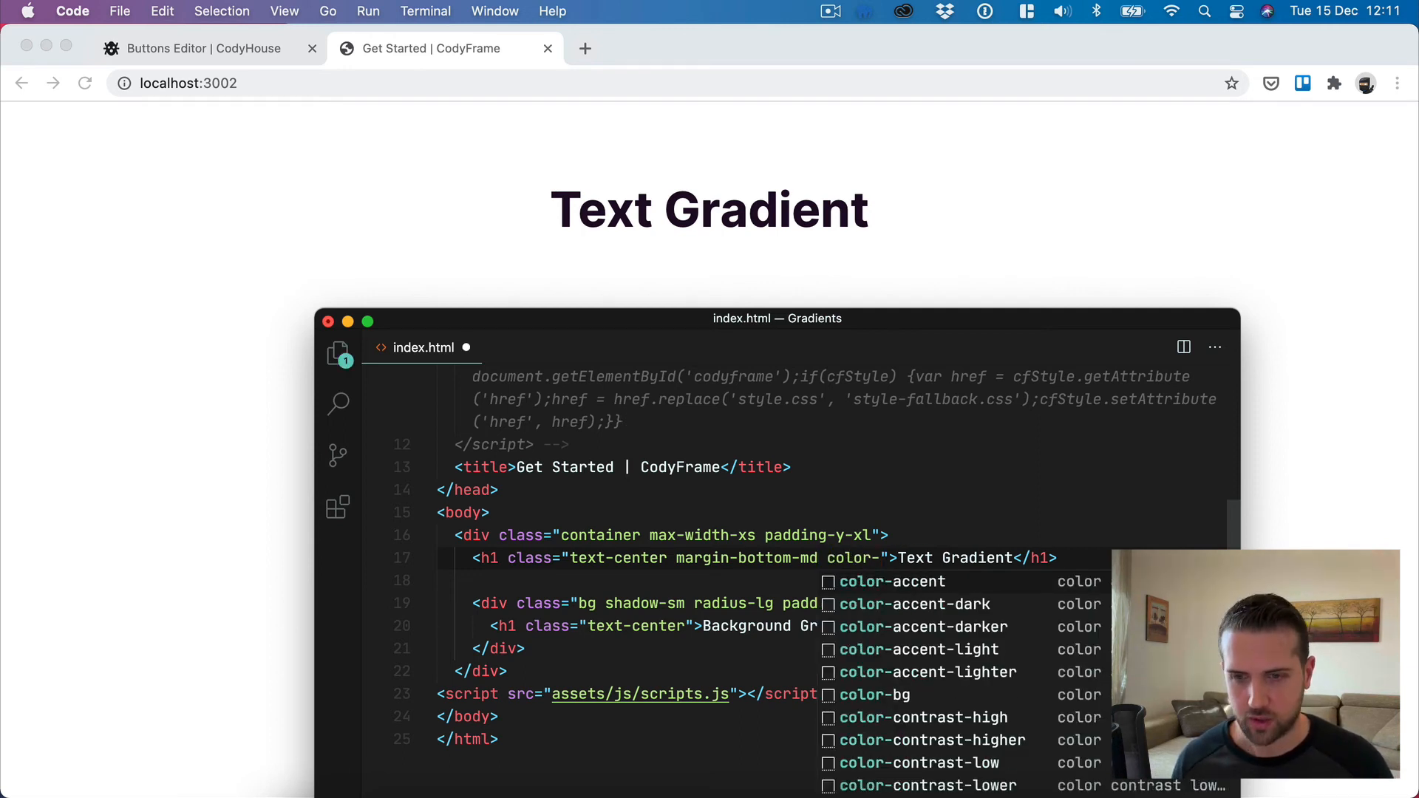
pyautogui.write('gradient-primar')
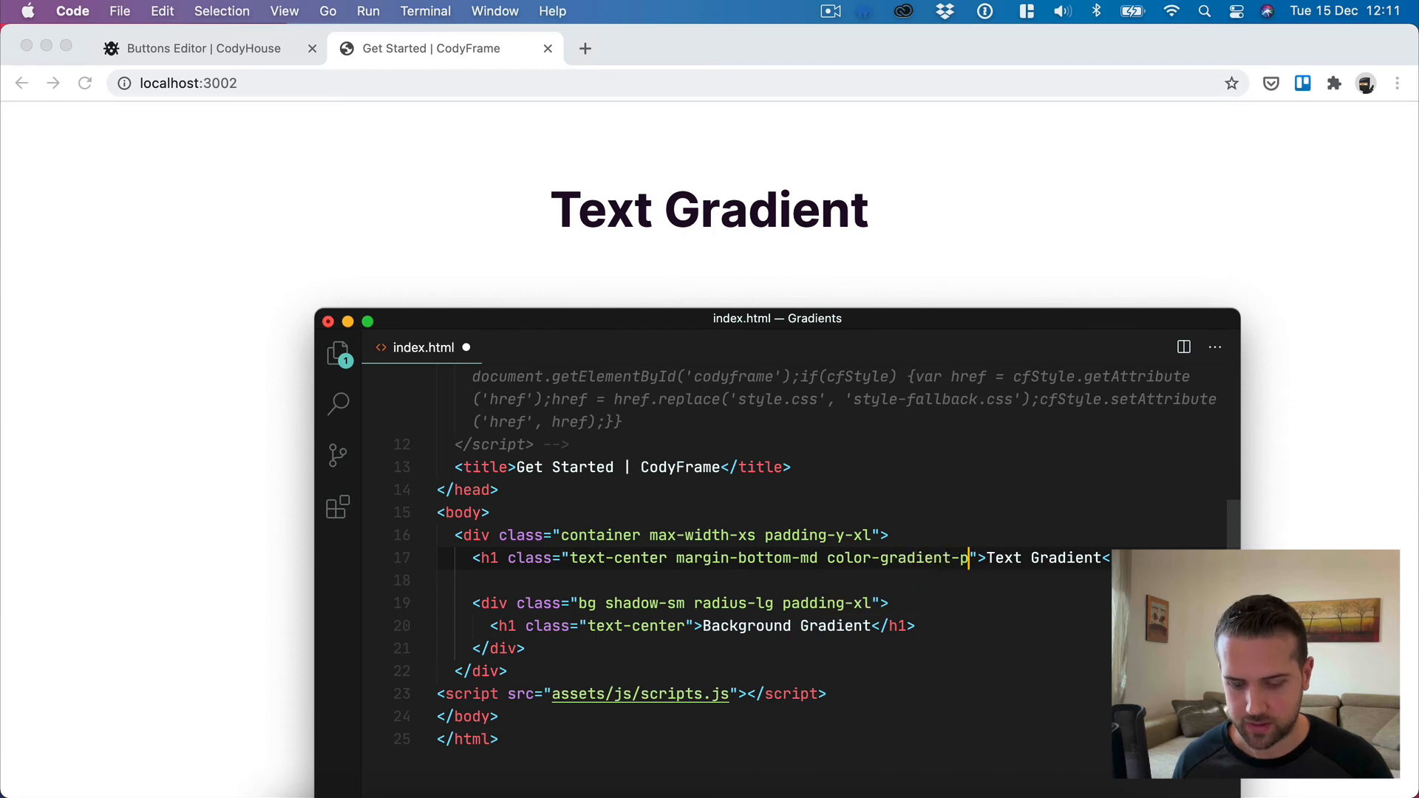
pyautogui.write('y-right')
pyautogui.press('super+s')
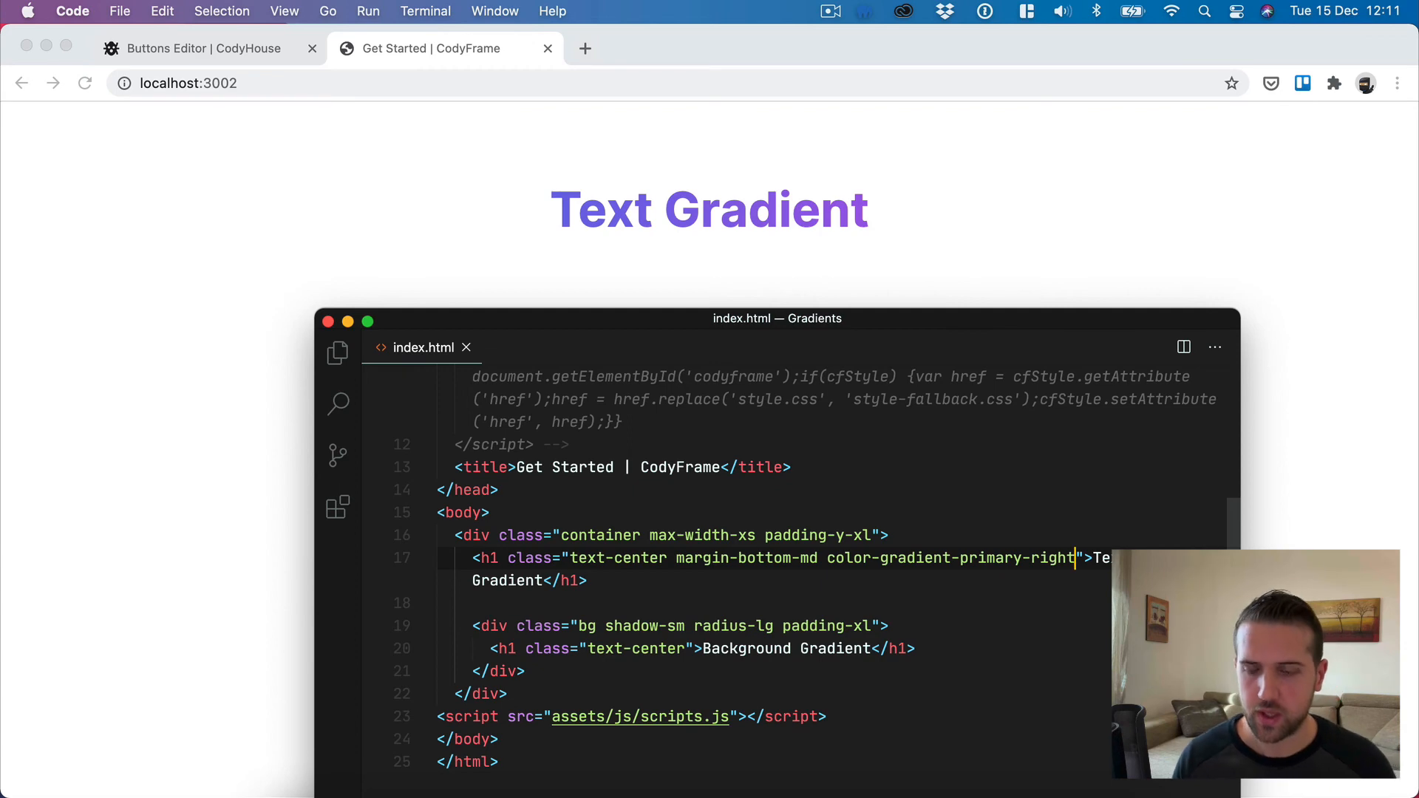
# Change the Text Gradient heading's gradient class to color-gradient-primary-bottom and save the file
pyautogui.press('BackSpace')
pyautogui.press('BackSpace')
pyautogui.press('BackSpace')
pyautogui.press('BackSpace')
pyautogui.press('BackSpace')
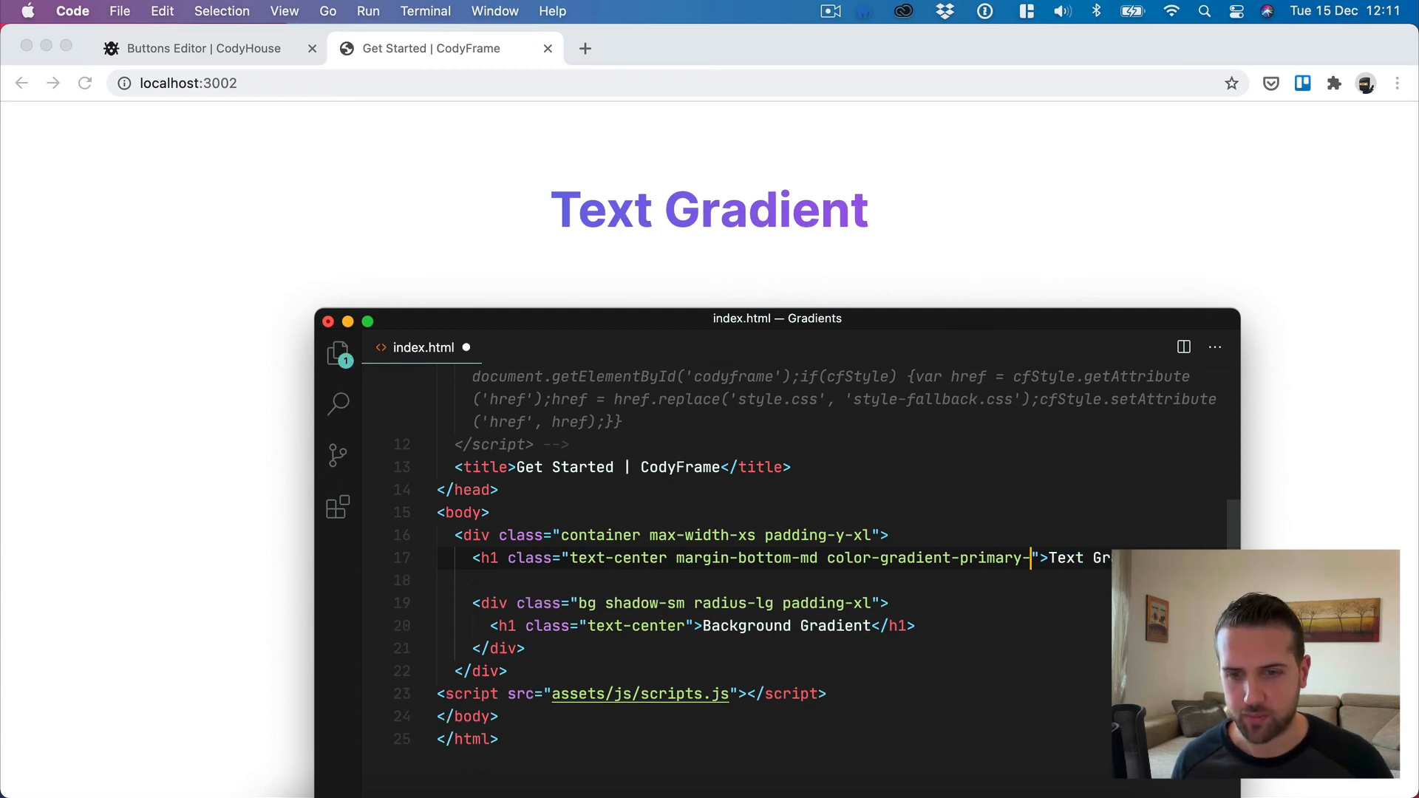
pyautogui.write('bottom')
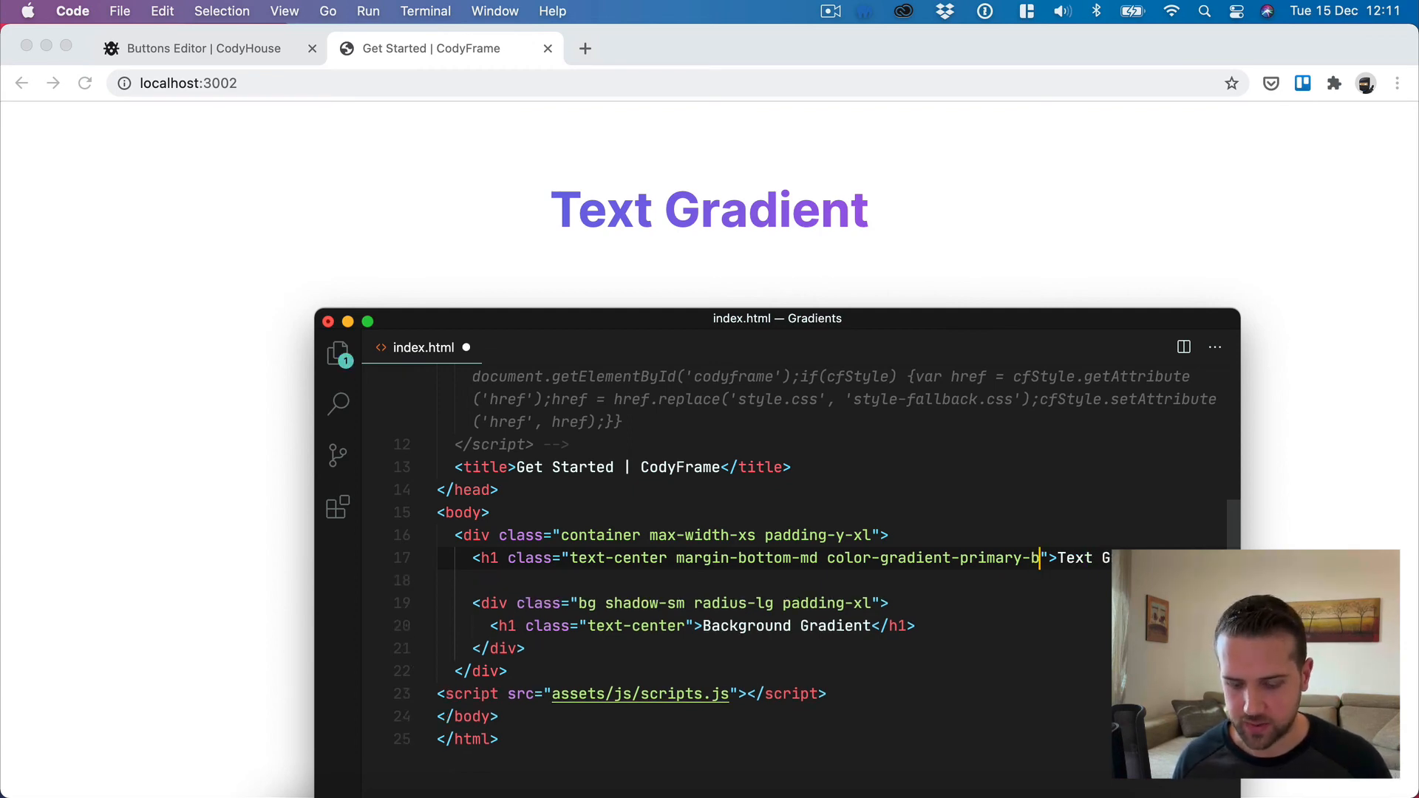
pyautogui.press('super+s')
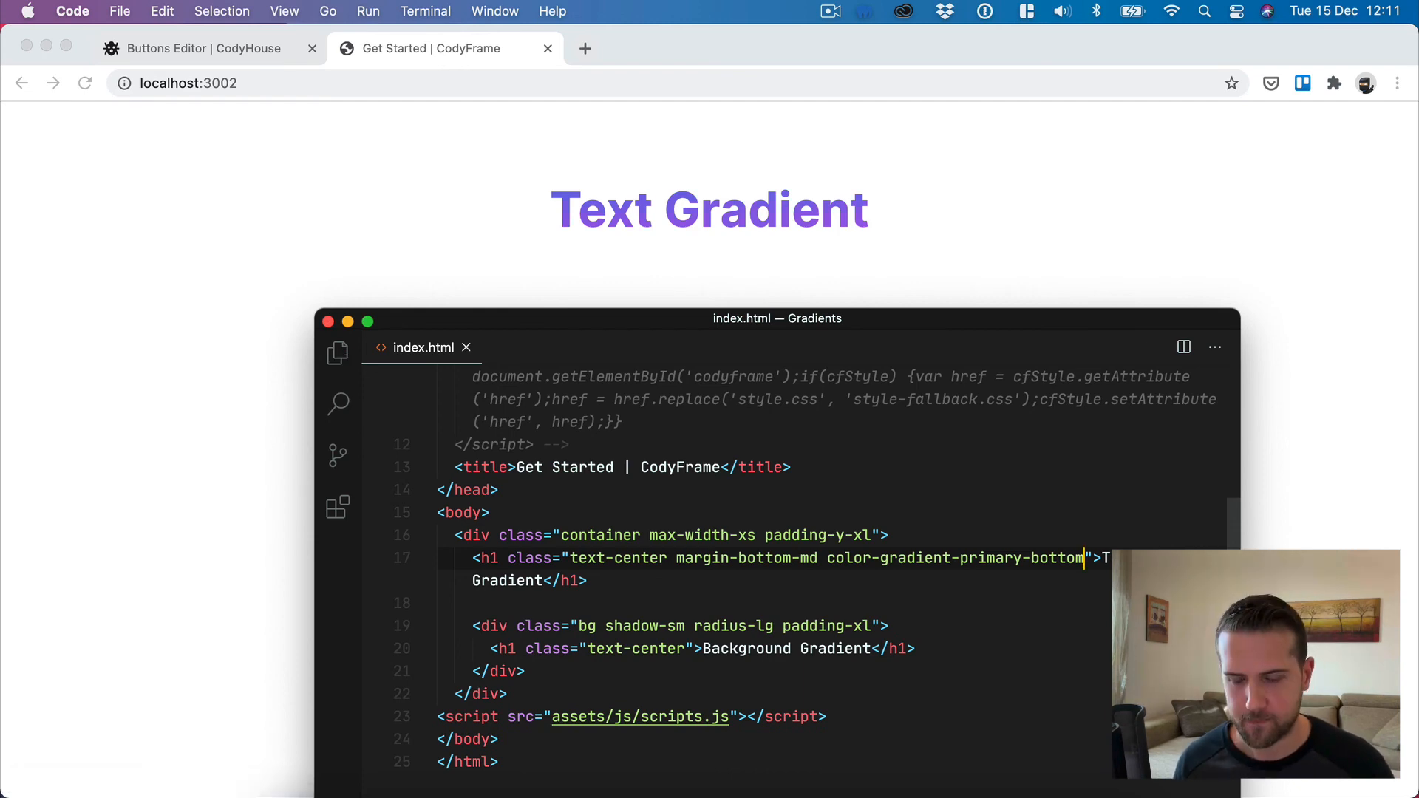
# Move the editor window off the card, replace the card div's bg class with bg-gradient-primary, save, and view the page in Chrome
pyautogui.moveTo(507, 320); pyautogui.dragTo(855, 74)
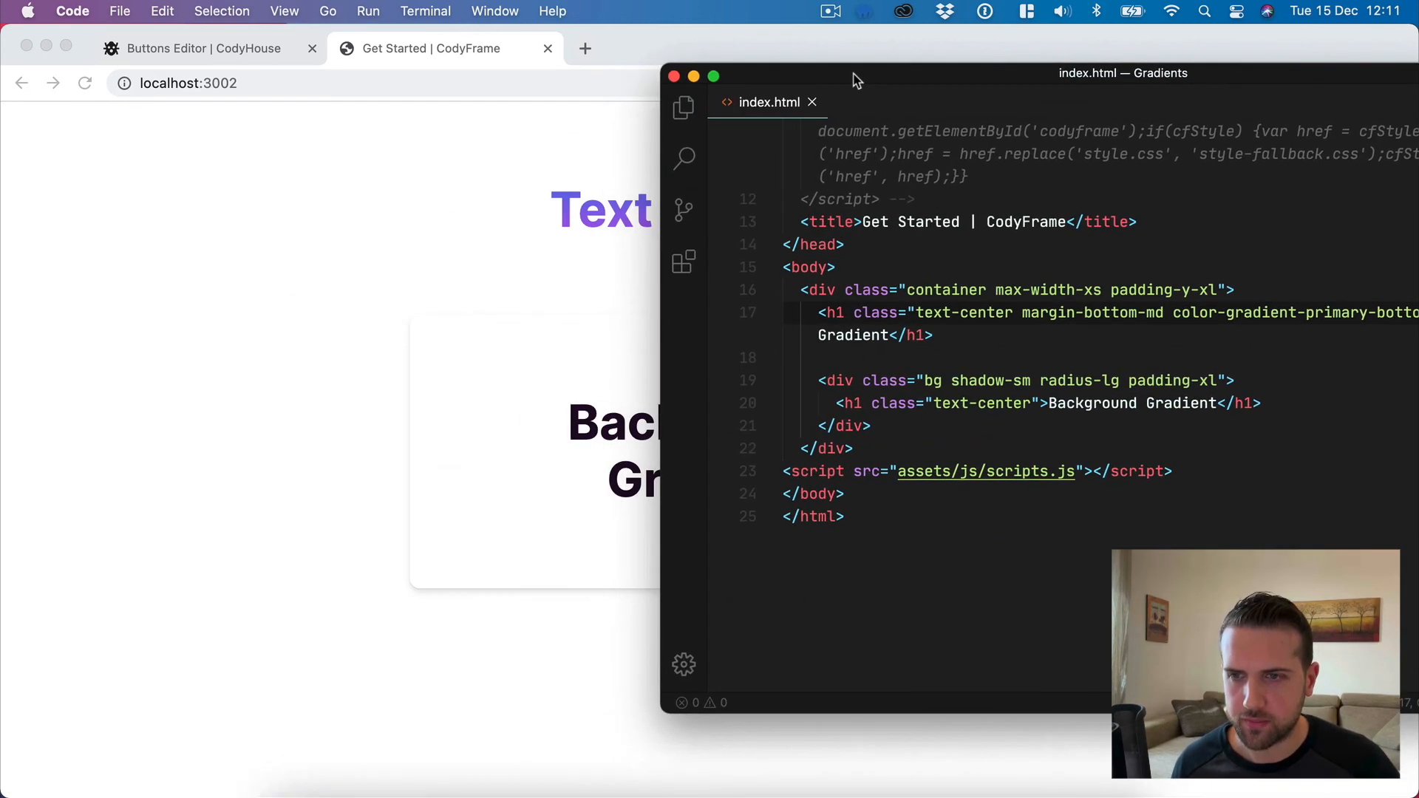
pyautogui.click(945, 379)
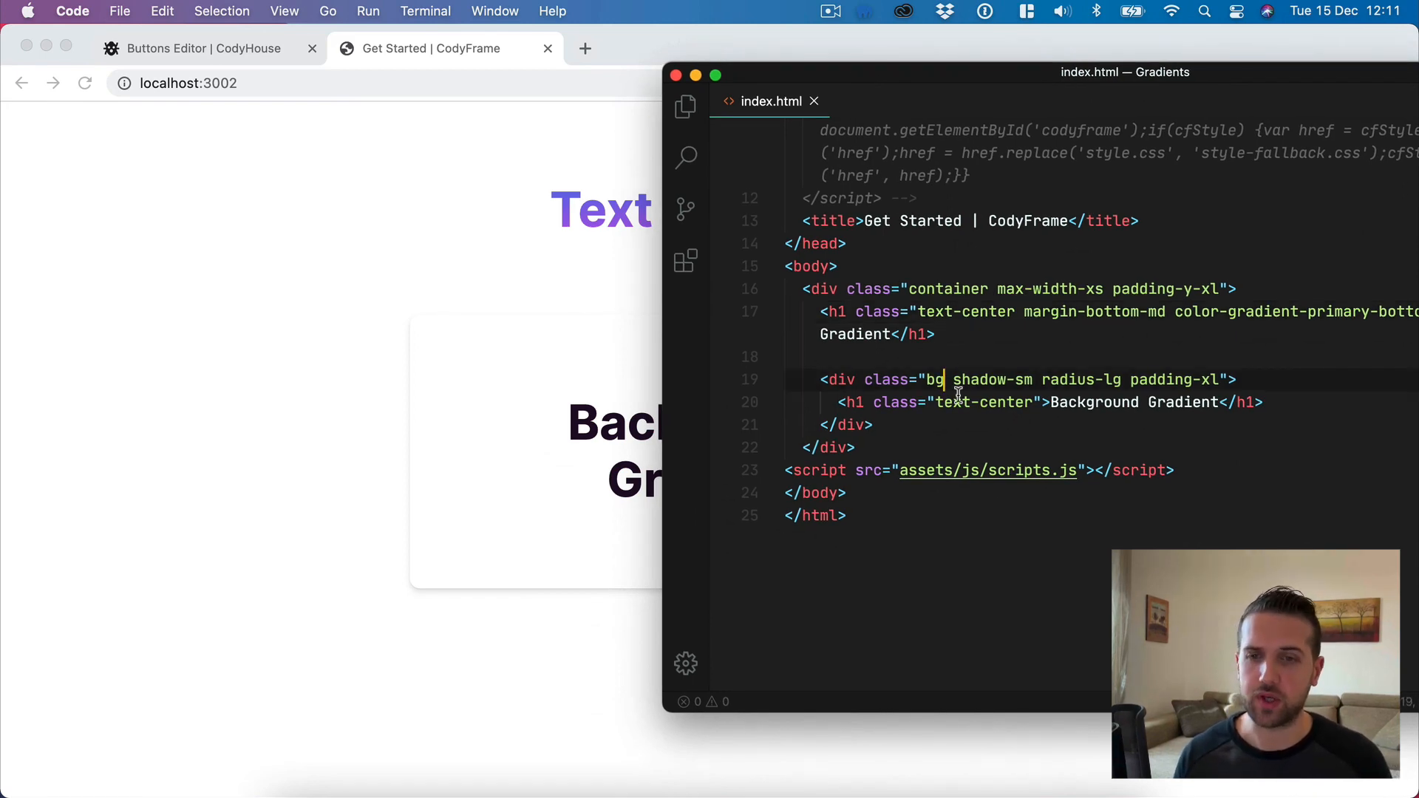
pyautogui.write('-')
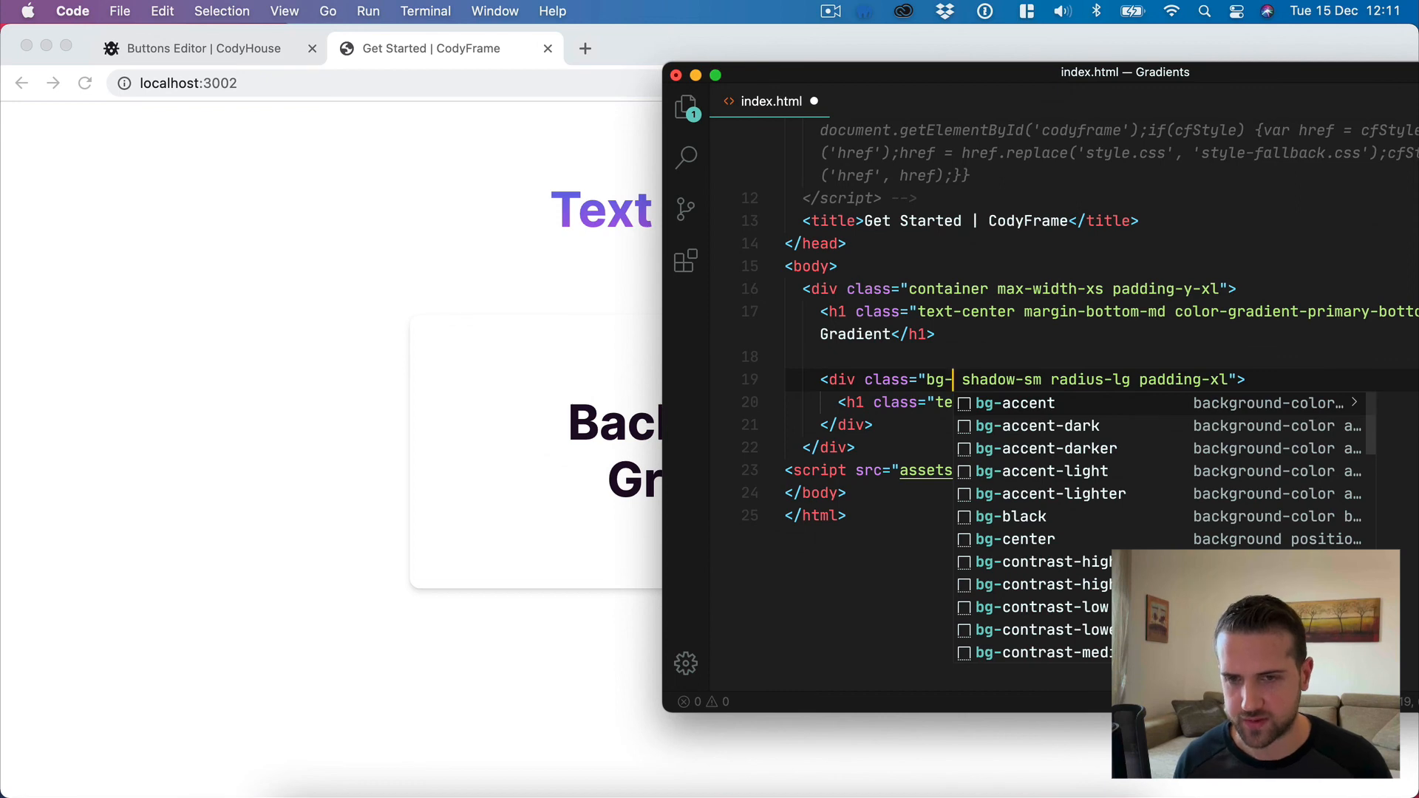
pyautogui.write('gradient-')
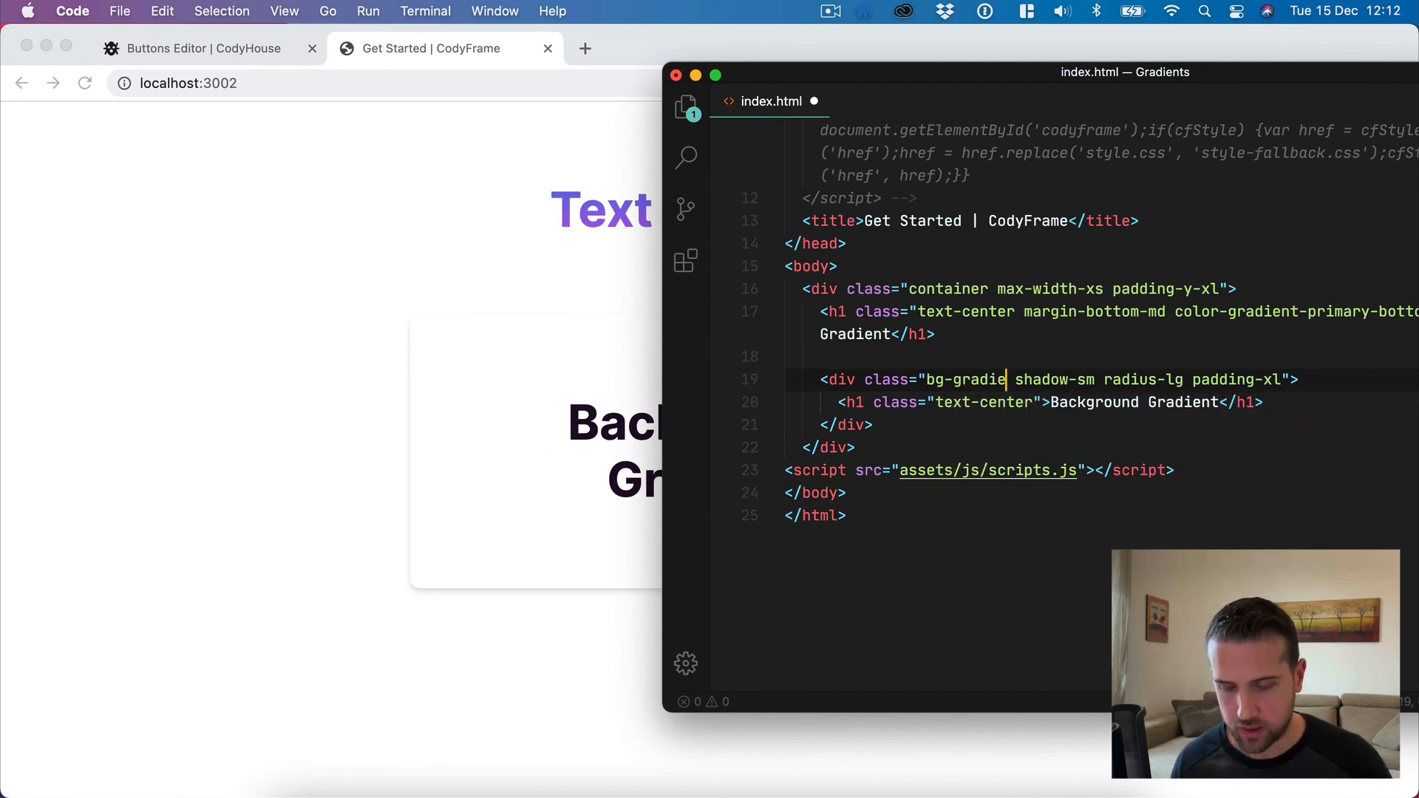
pyautogui.write('primary')
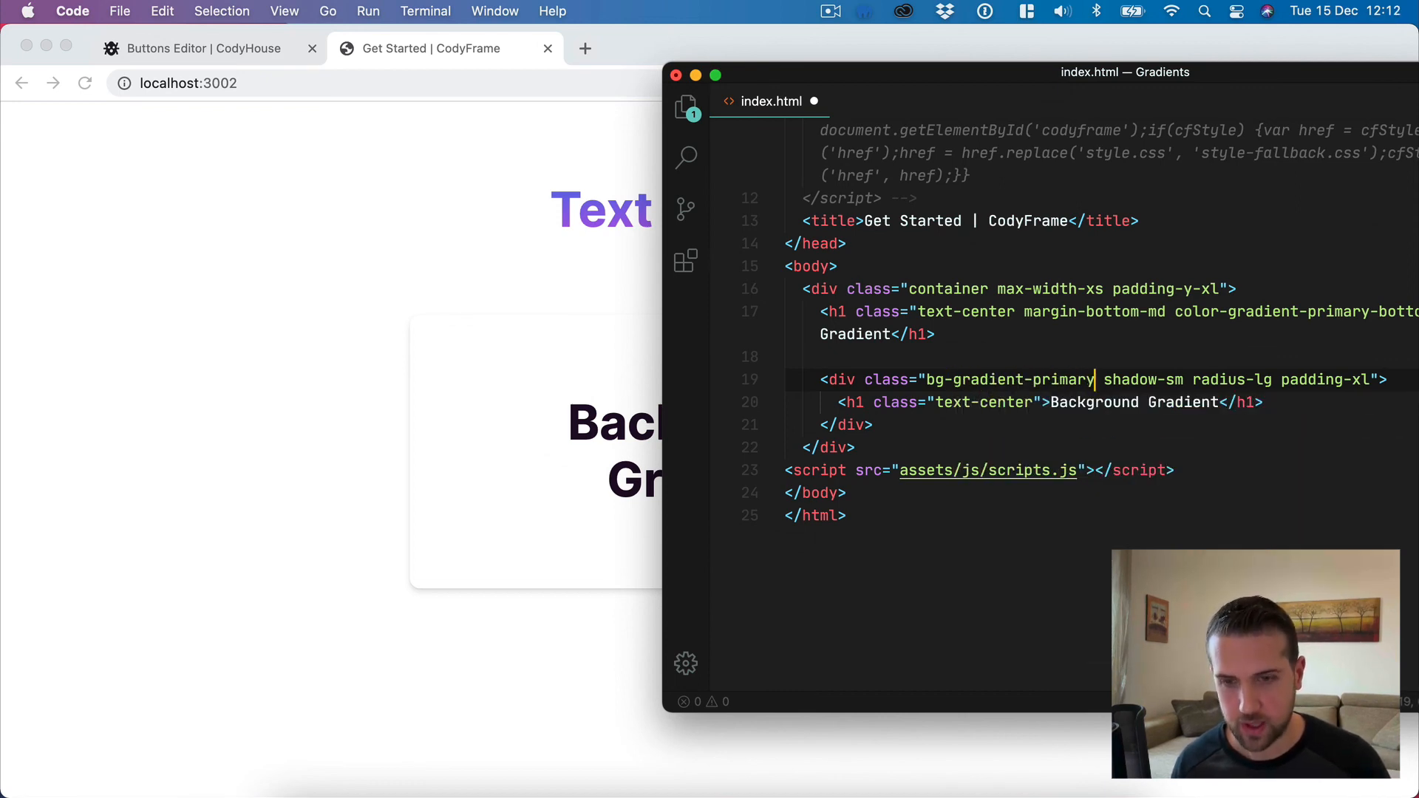
pyautogui.press('cmd+s')
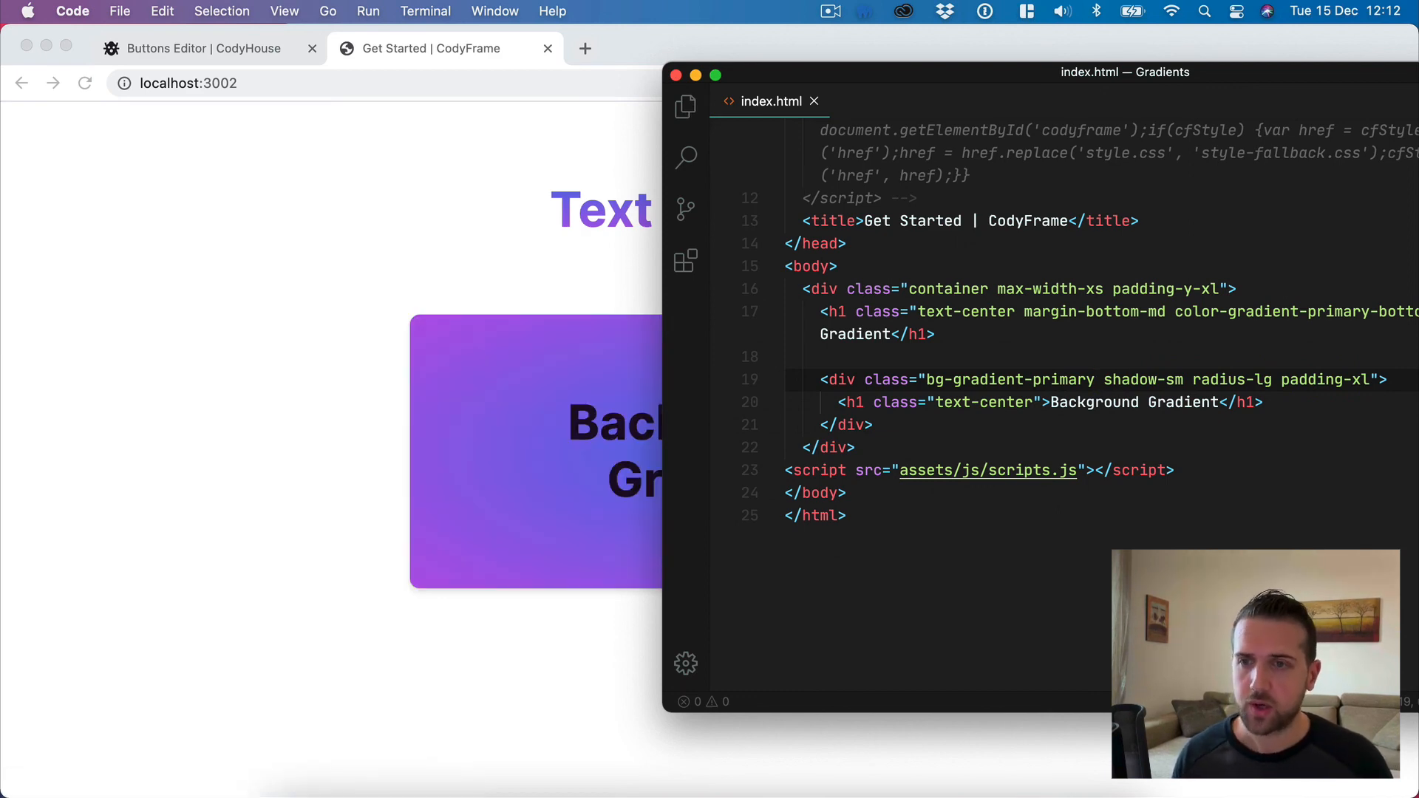
pyautogui.click(104, 512)
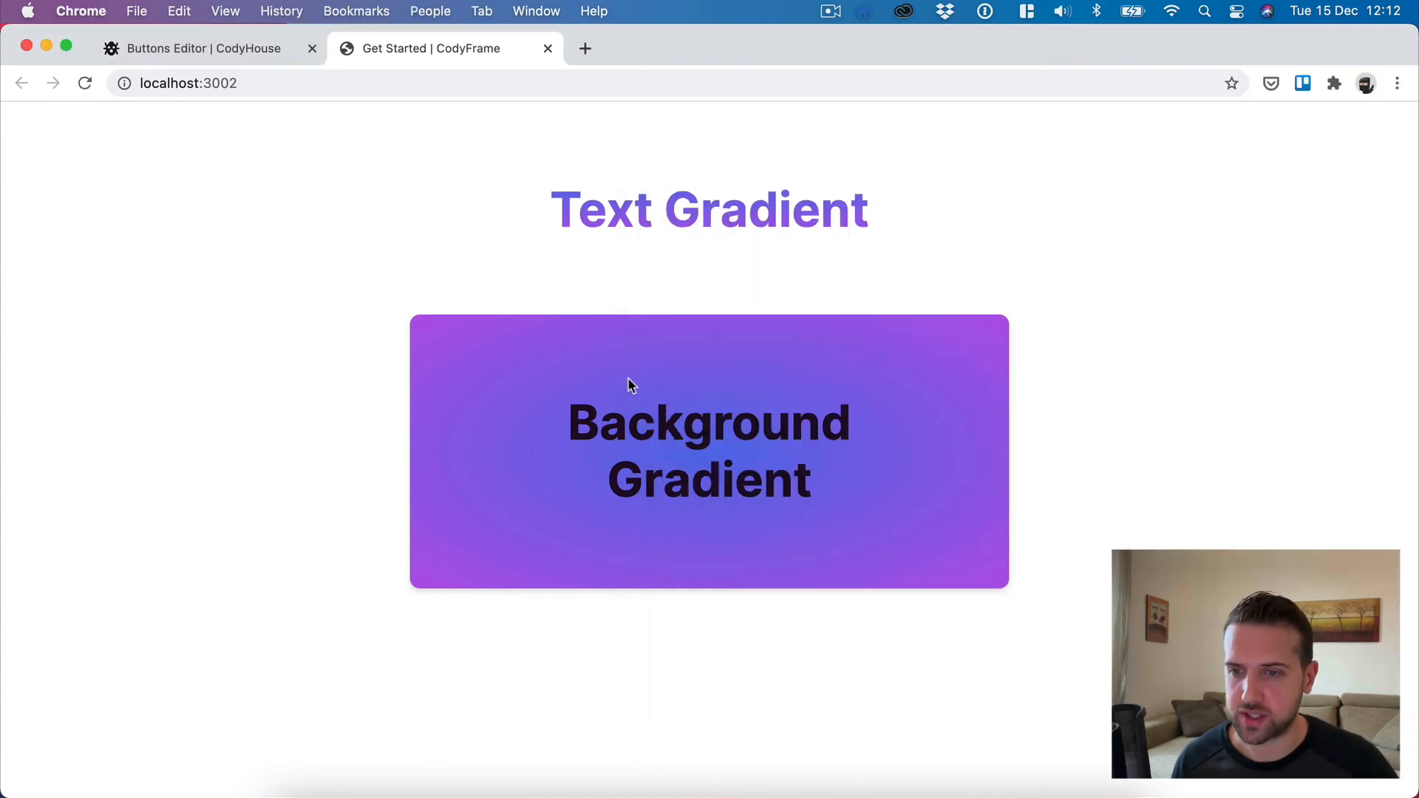
# Return to Visual Studio Code, change the card div's background class to bg-gradient-primary-bottom, save, and view the page in Chrome
pyautogui.click(591, 785)
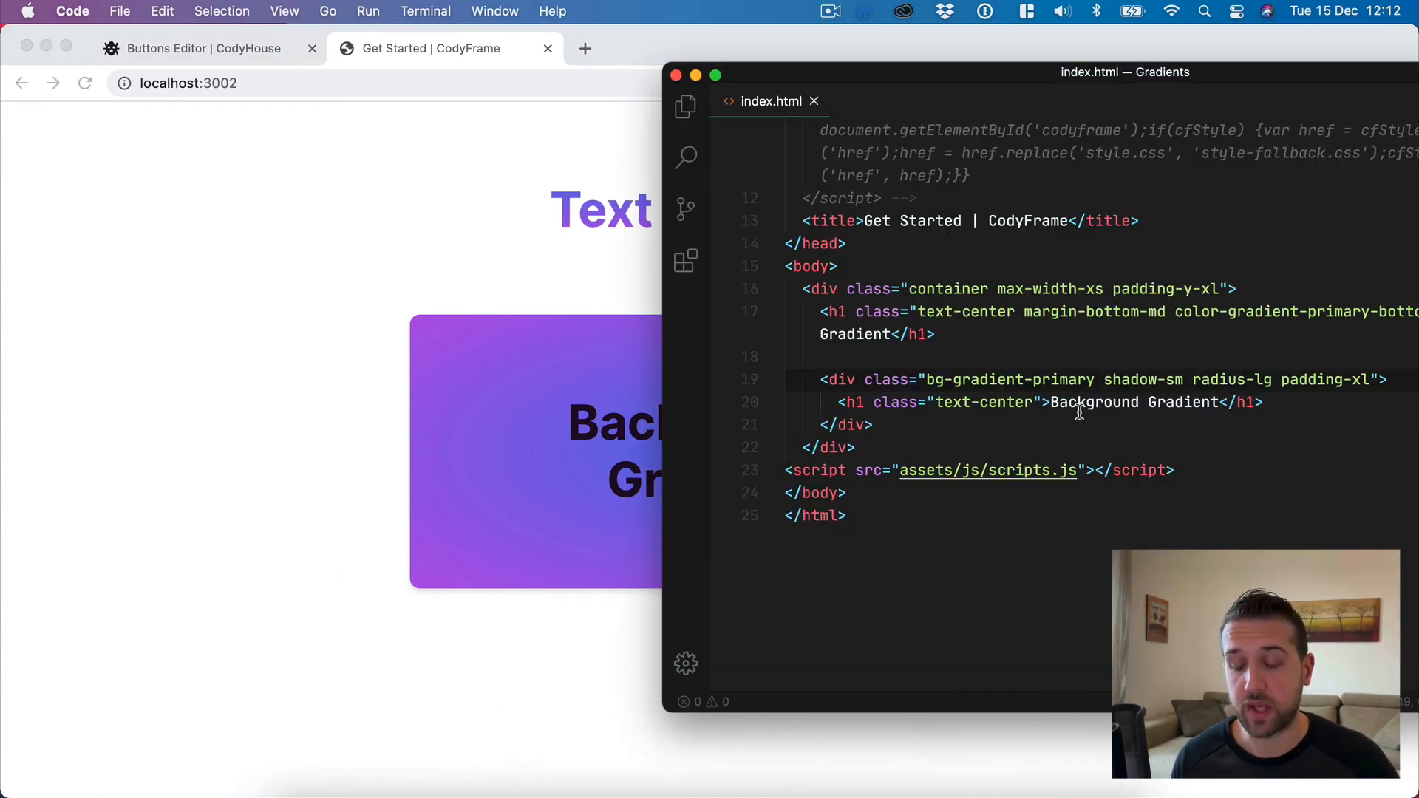
pyautogui.write('-bottom')
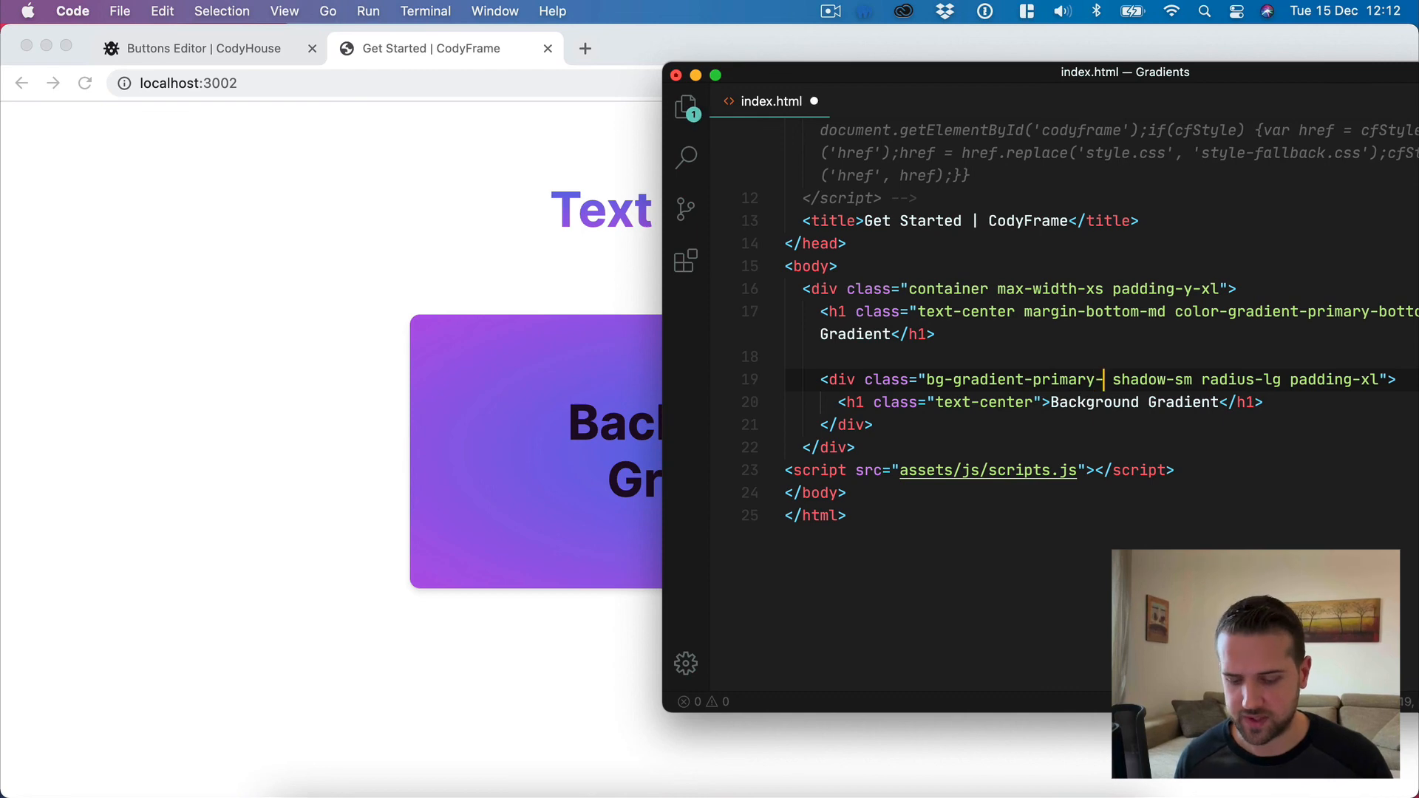
pyautogui.click(205, 488)
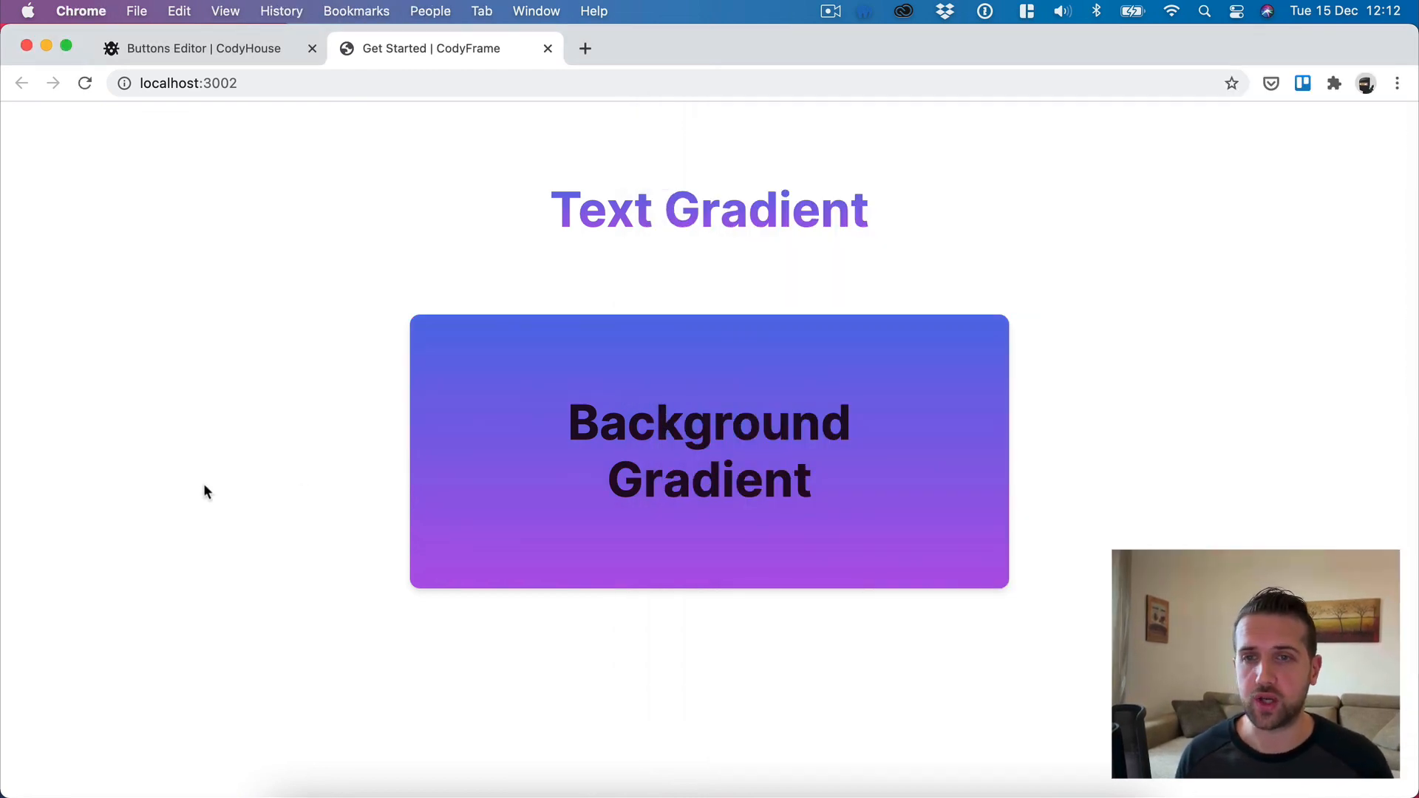